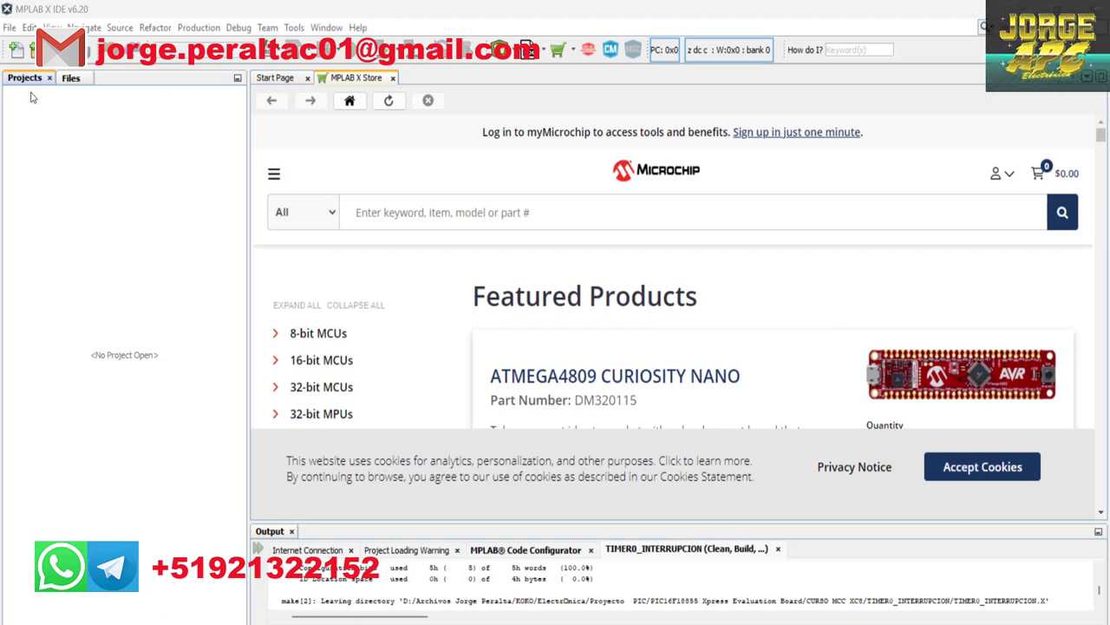
- Start a new Microchip Embedded application project and proceed to the device selection
left_click(9, 28)
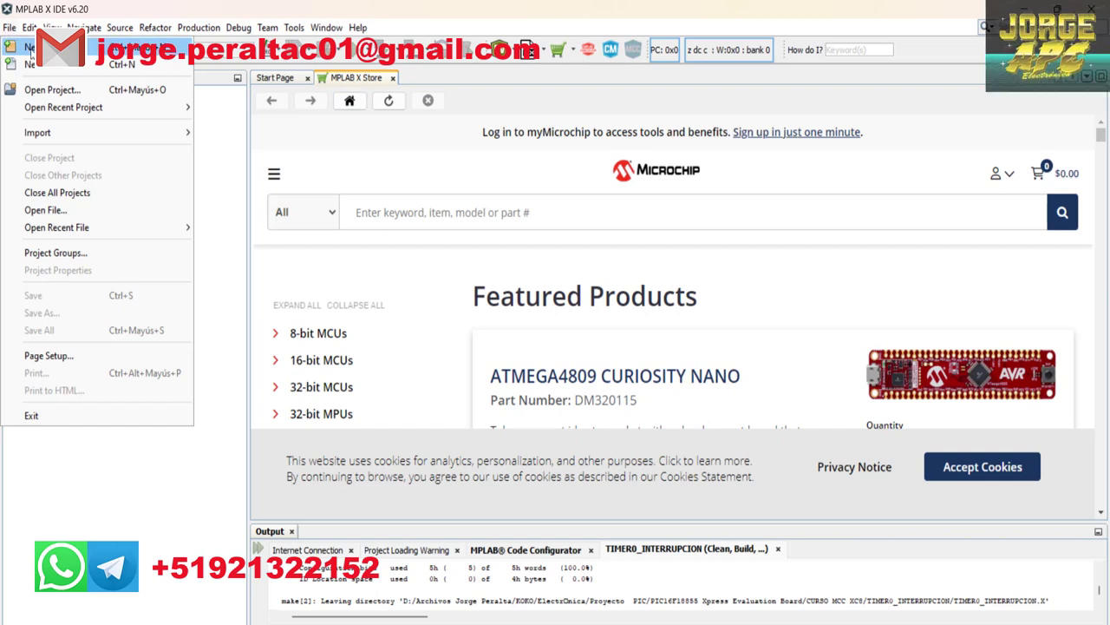
left_click(32, 50)
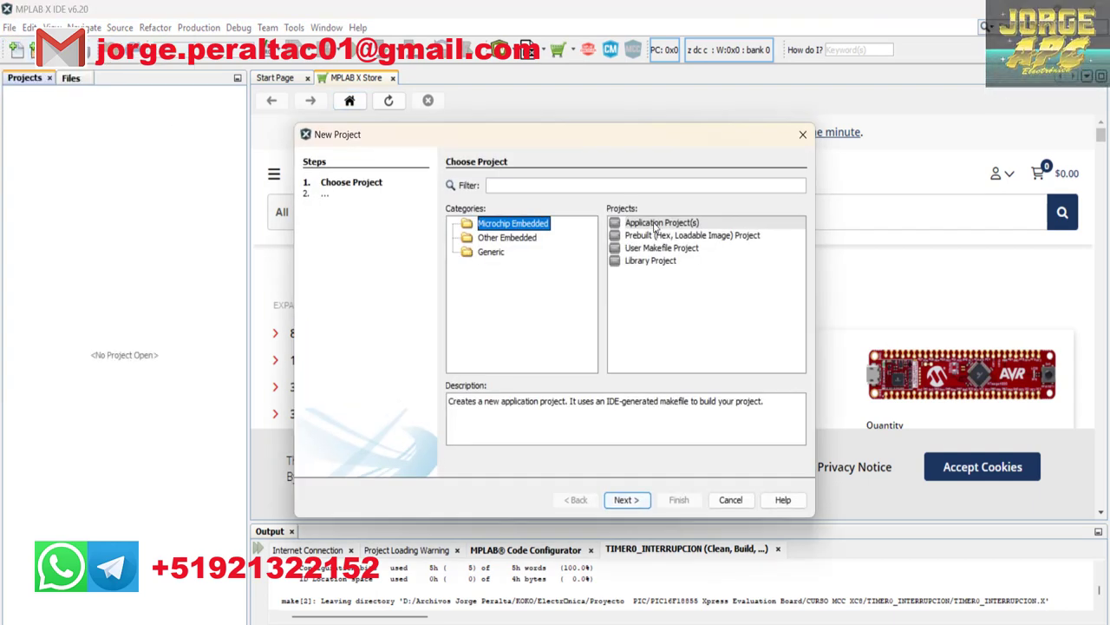
left_click(656, 223)
left_click(628, 501)
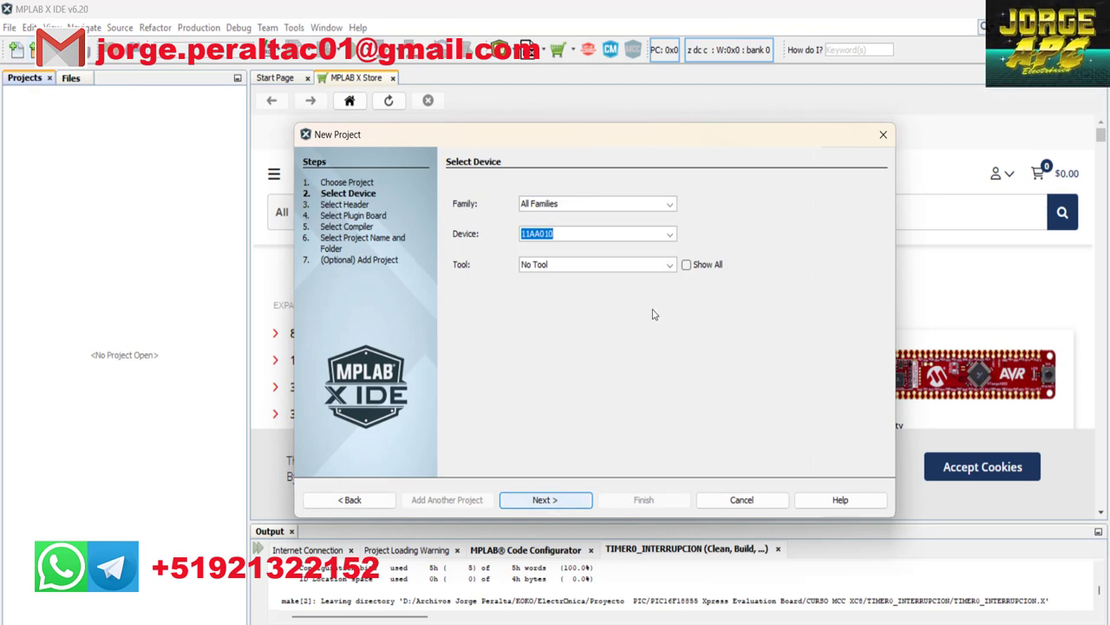
- Set the project's target device to PIC16F18855
type("PIC")
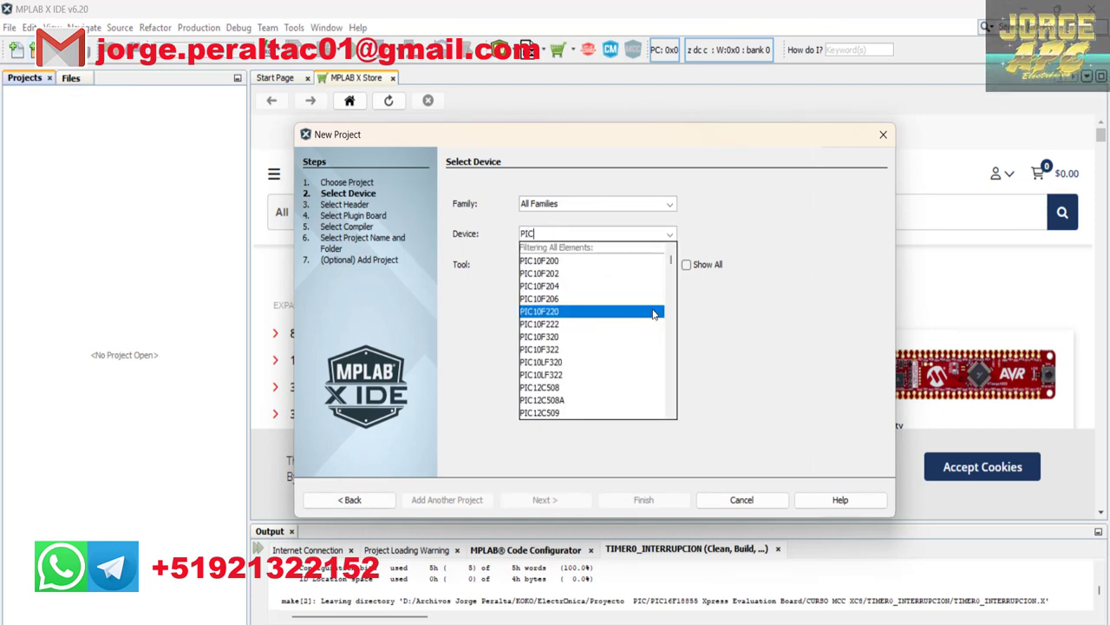
type("16")
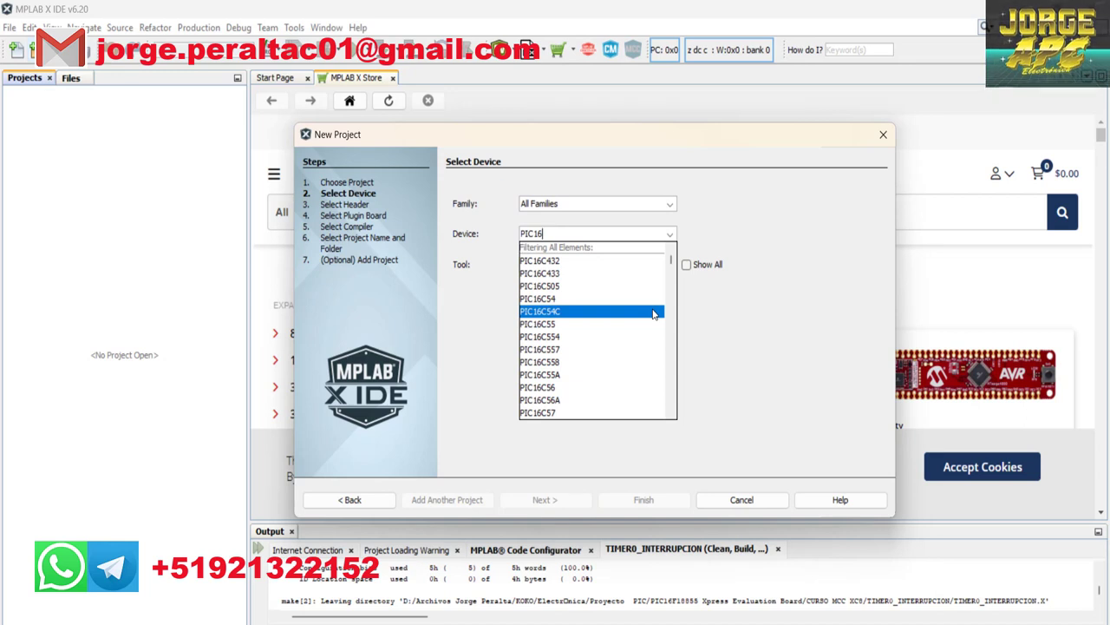
type("18855")
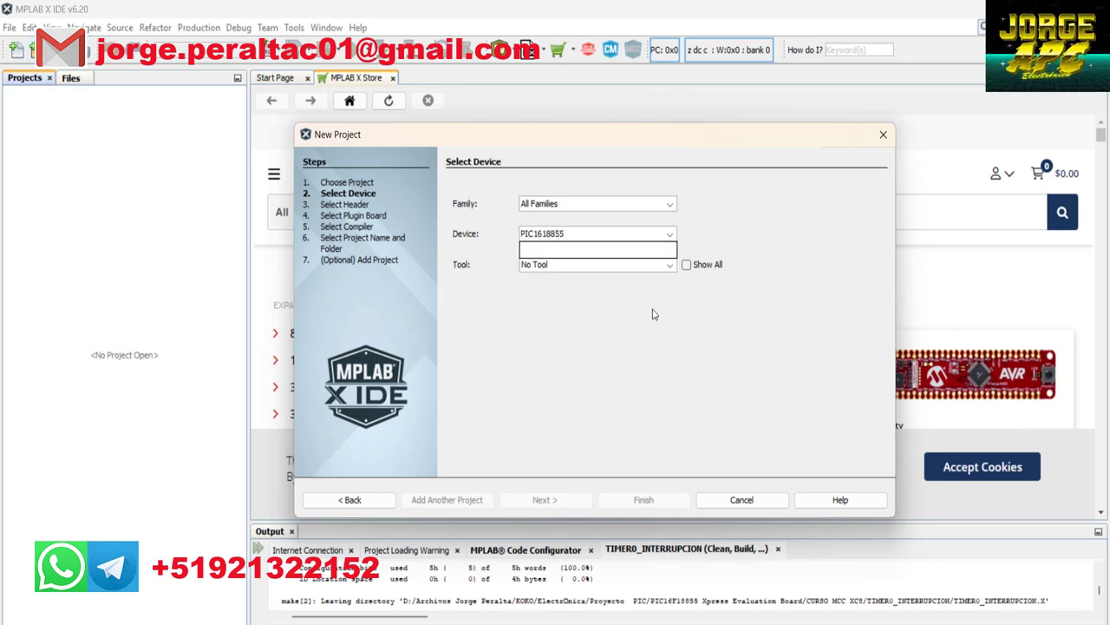
left_click(543, 234)
type("F")
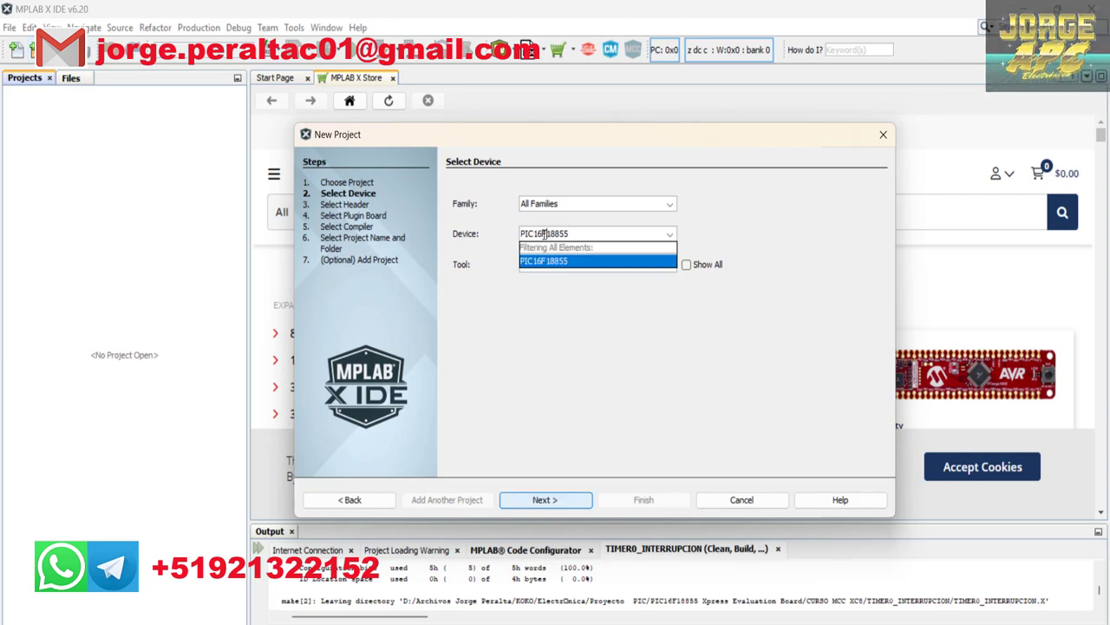
left_click(565, 260)
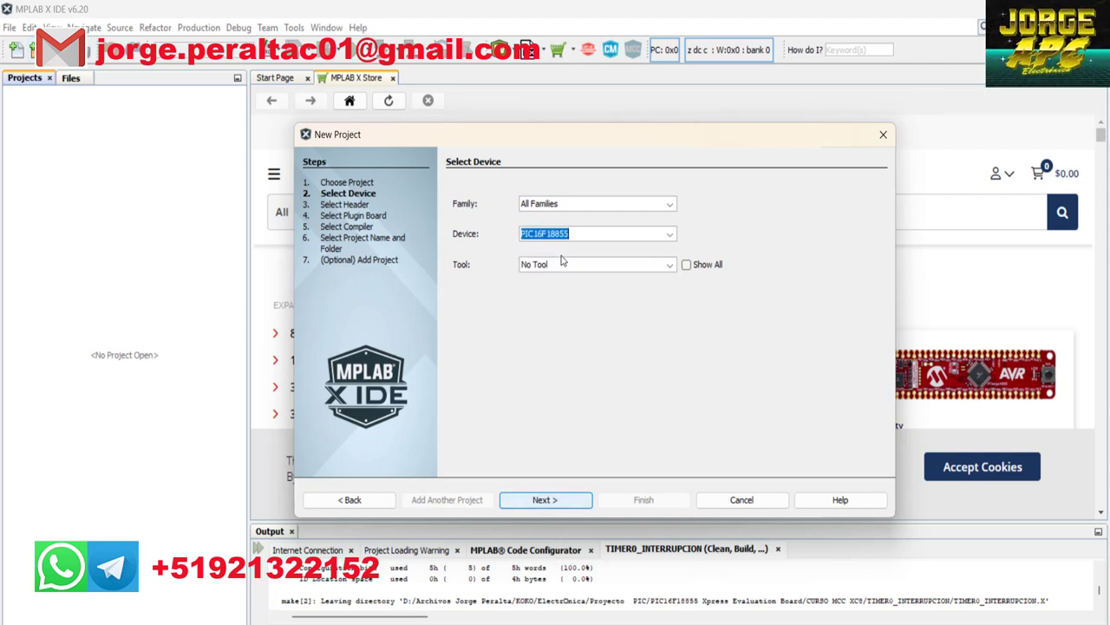
- Choose the project's hardware tool and select the XC8 (v2.46) compiler toolchain
left_click(576, 268)
left_click(553, 295)
left_click(550, 501)
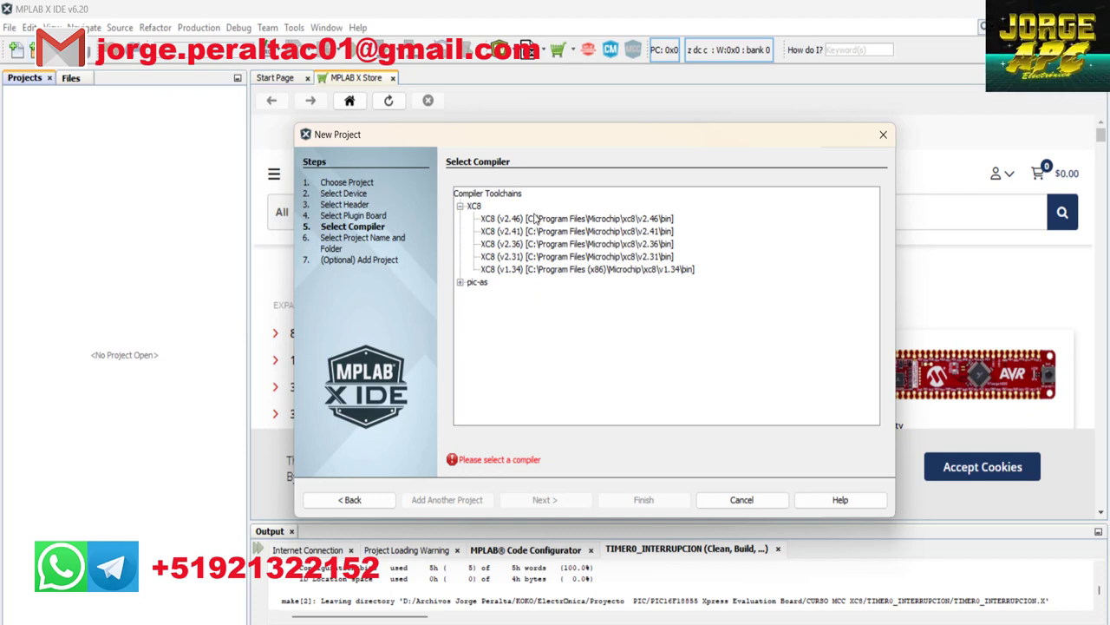
left_click(524, 219)
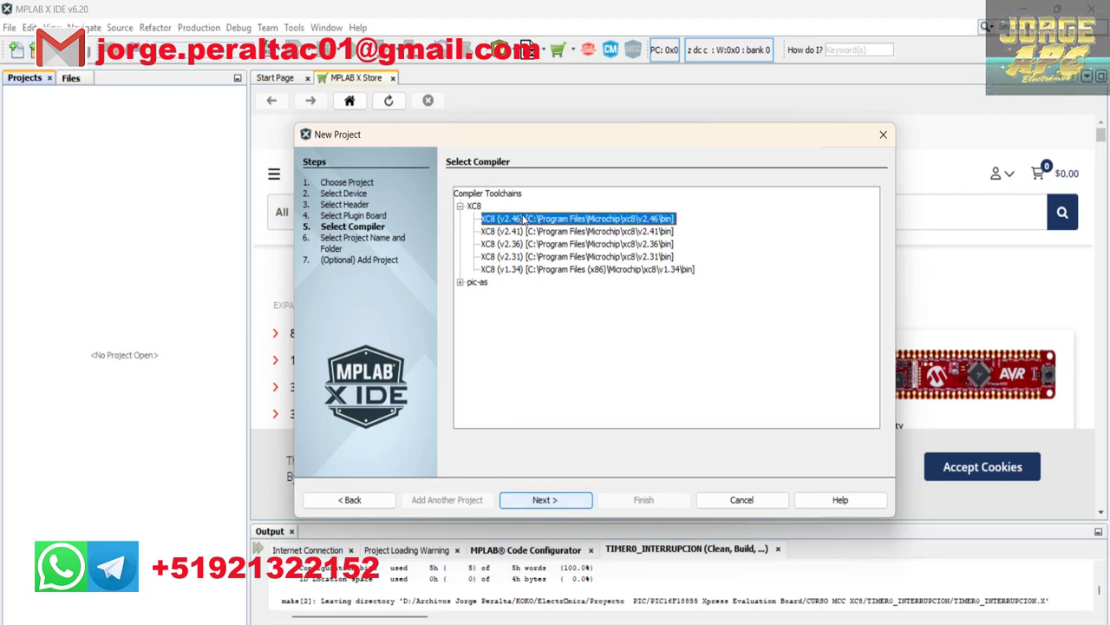
left_click(550, 501)
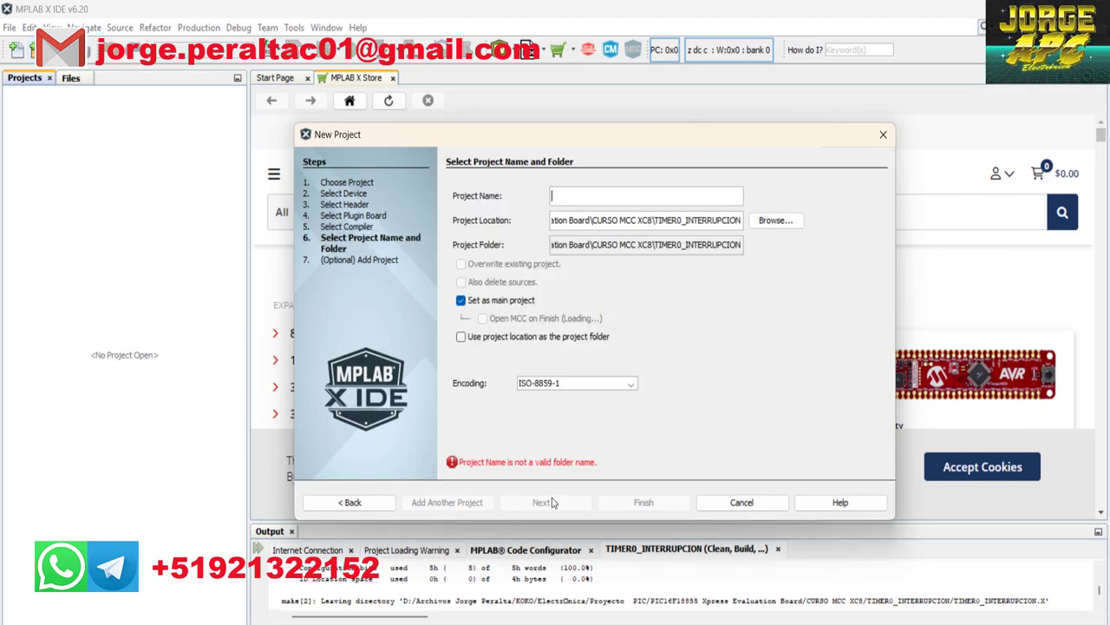
- Create a new folder TIMER0_INT inside CURSO MCC XC8 and use it as the project location
left_click(776, 219)
left_click(818, 193)
left_click(836, 195)
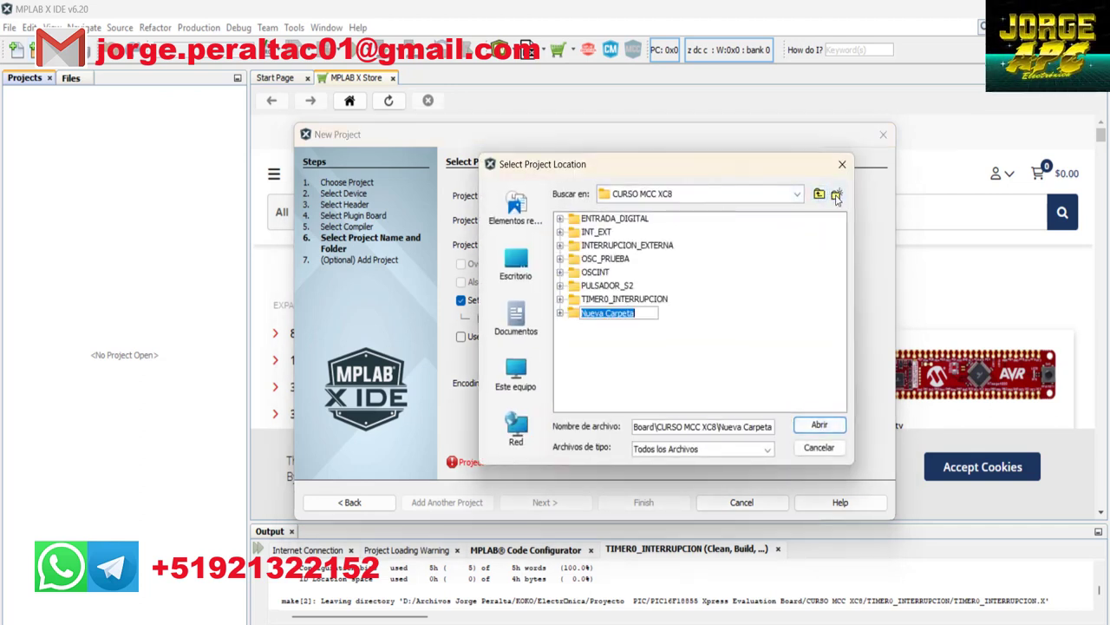
type("TIMER1")
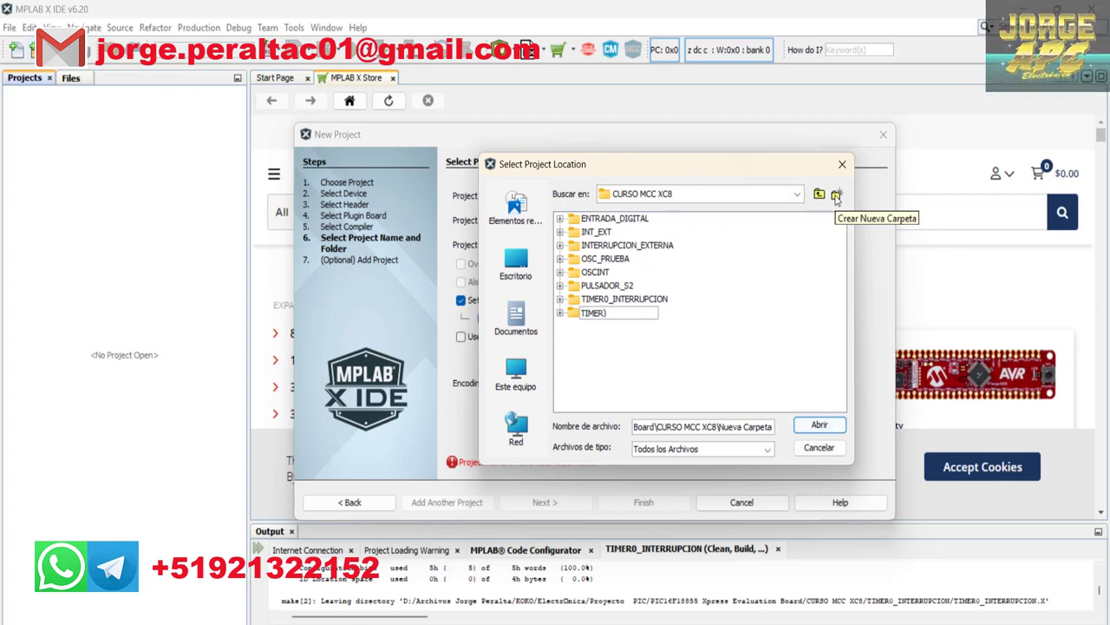
type("0 ")
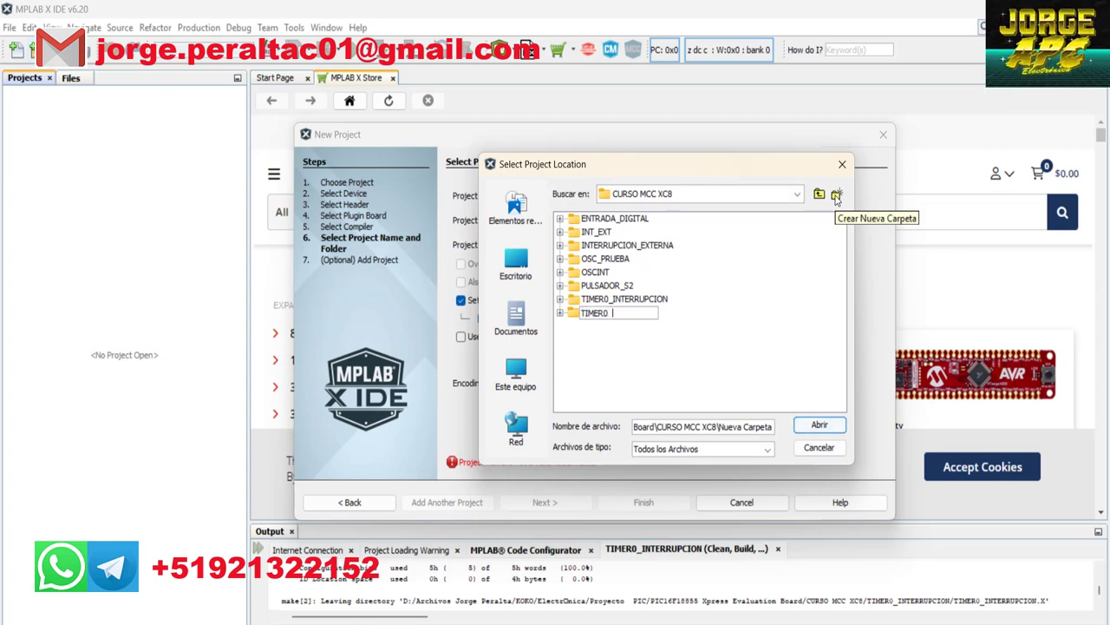
type("INT")
key("Return")
key("Return")
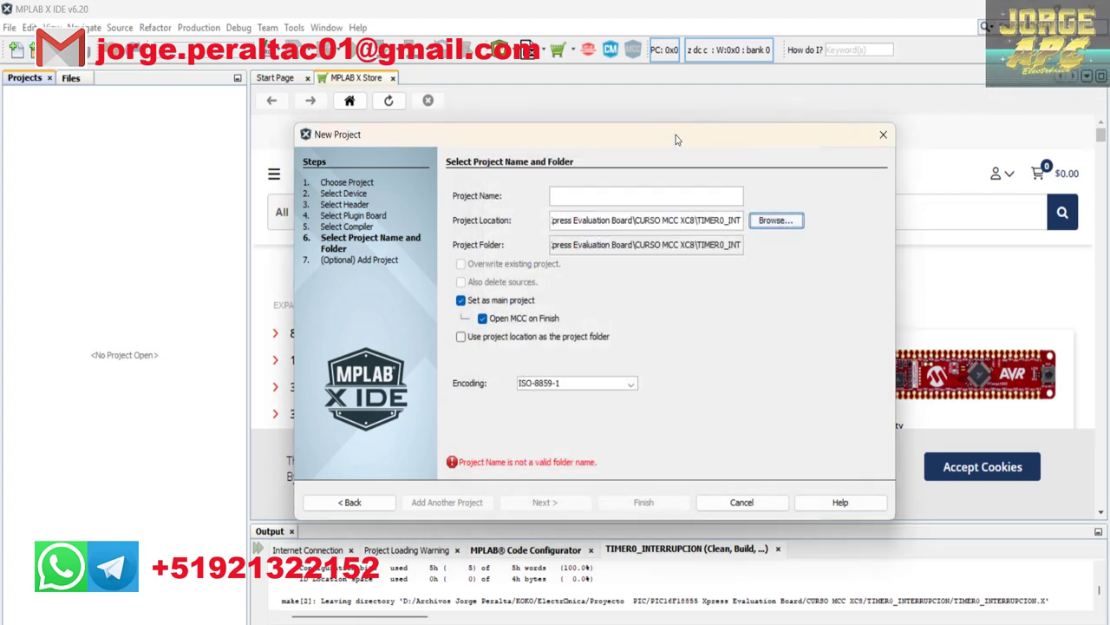
- Name the project TIMER0_INT and create it as the main project, with MCC opening on finish
left_click(655, 202)
type("T")
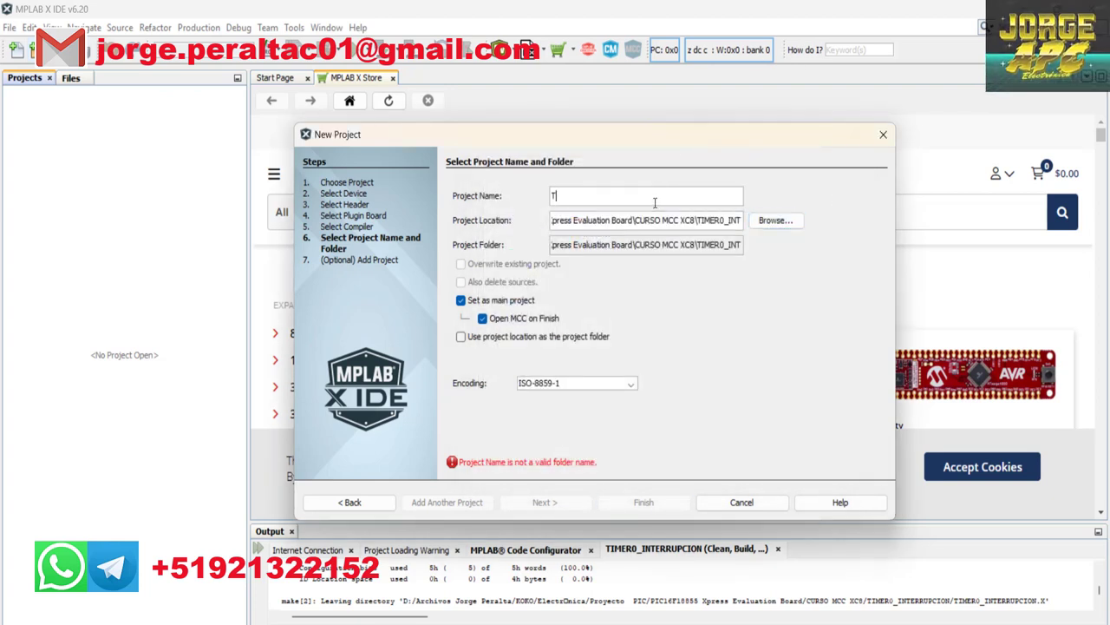
type("IMER0_INT")
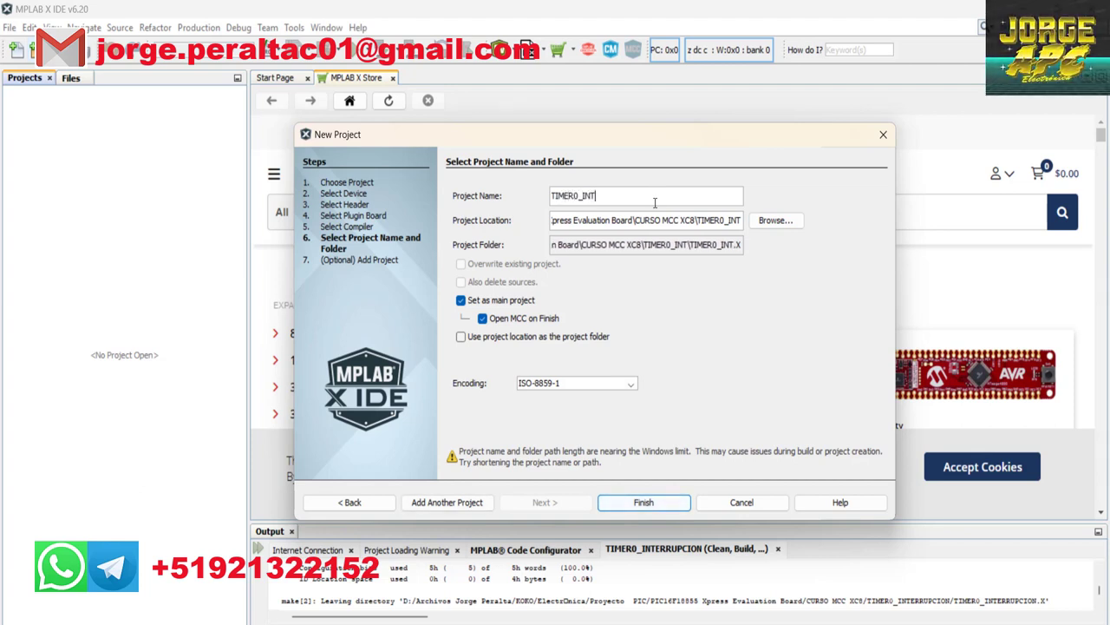
key("Return")
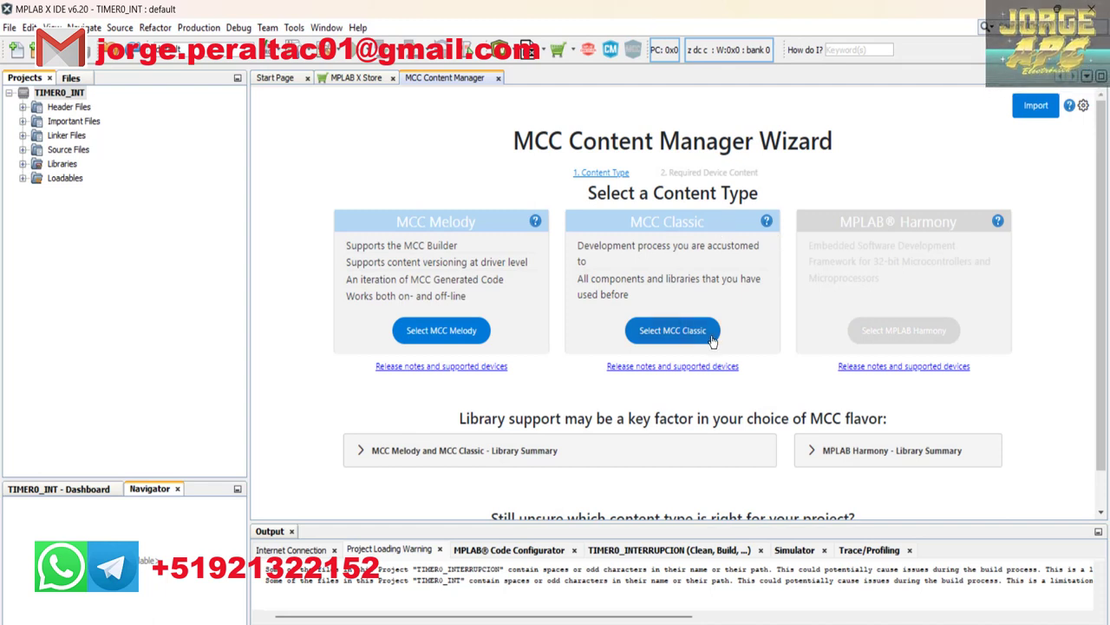
- Complete the MCC content wizard with MCC Classic and set the device package to UQFN28 in the pin grid
left_click(683, 342)
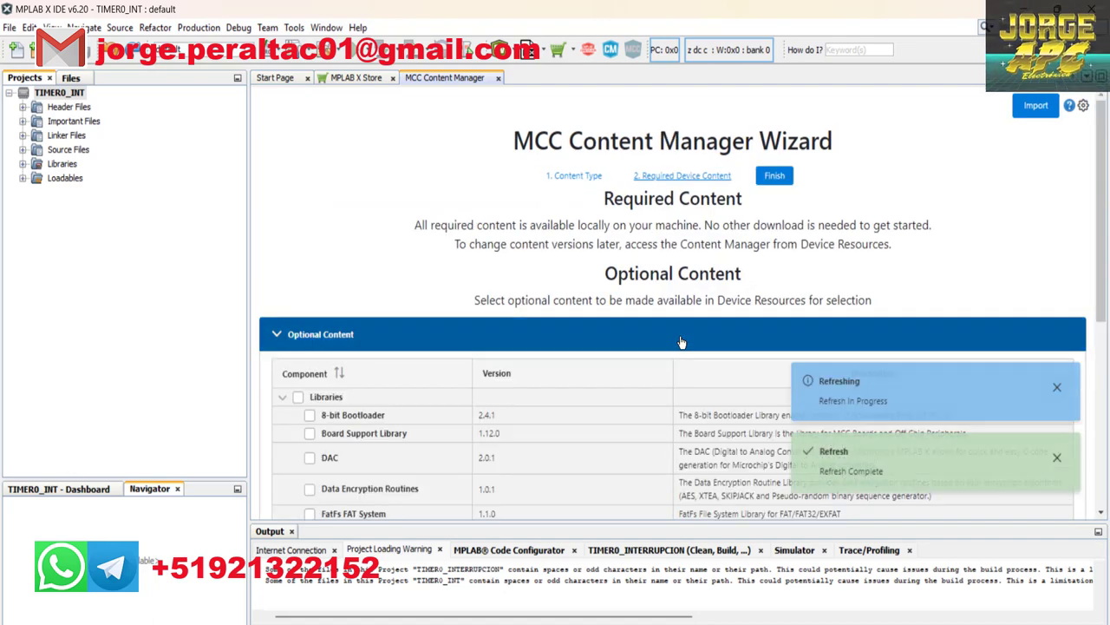
left_click(780, 180)
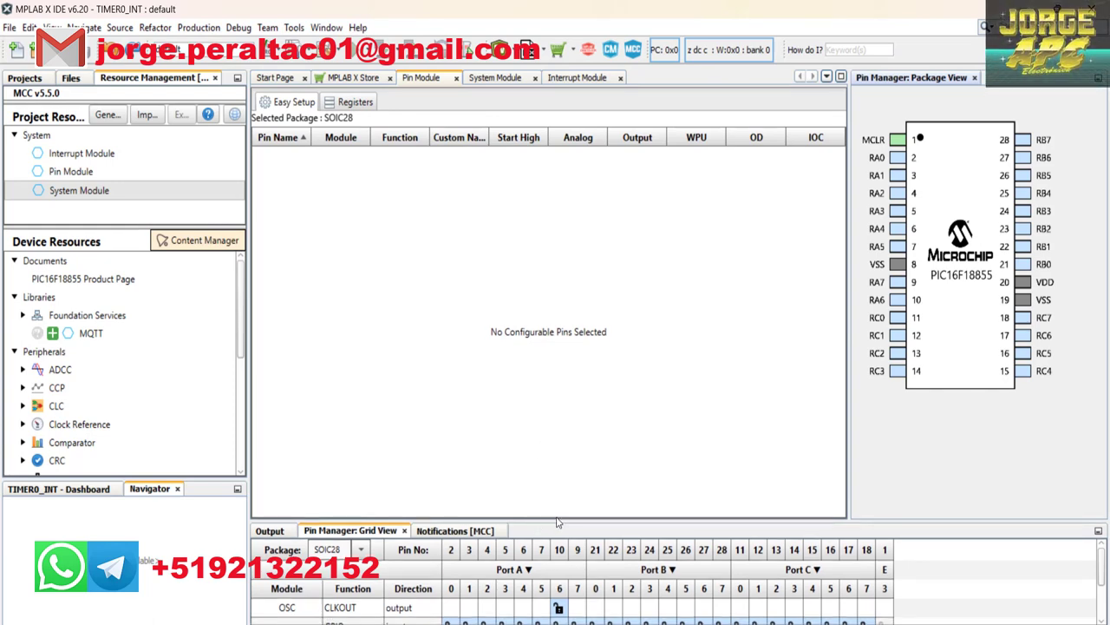
left_click_drag(558, 519, 562, 420)
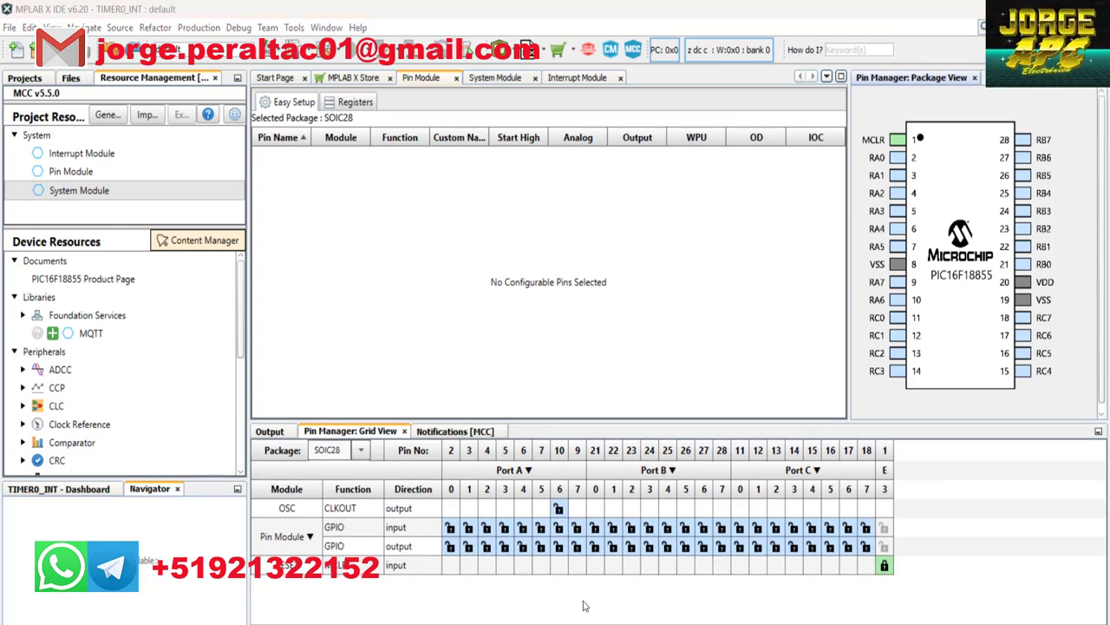
left_click(359, 451)
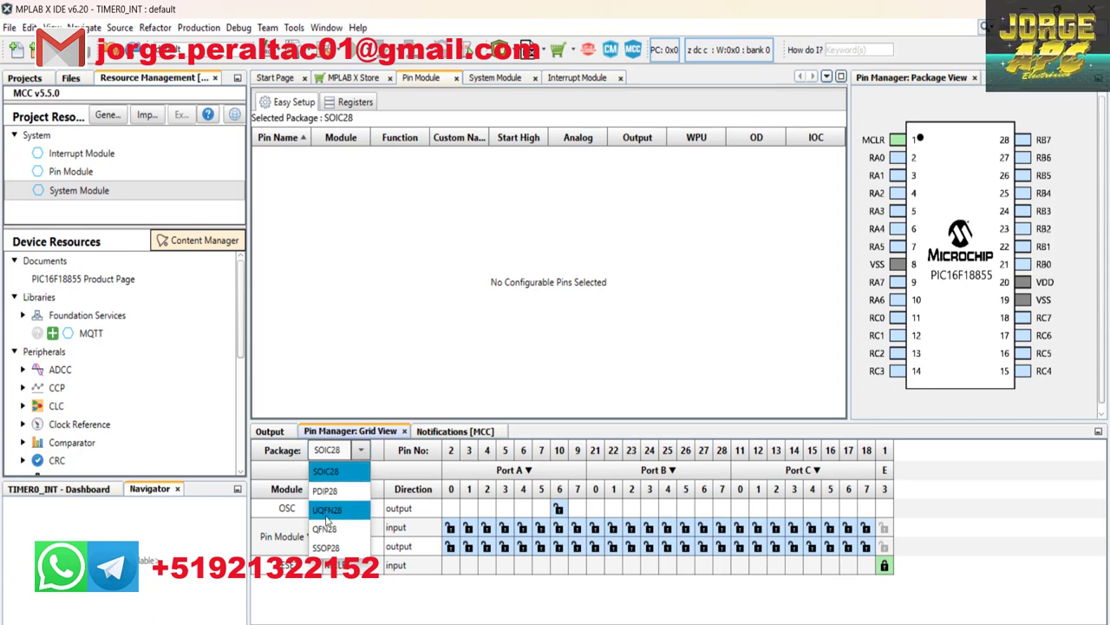
left_click(336, 519)
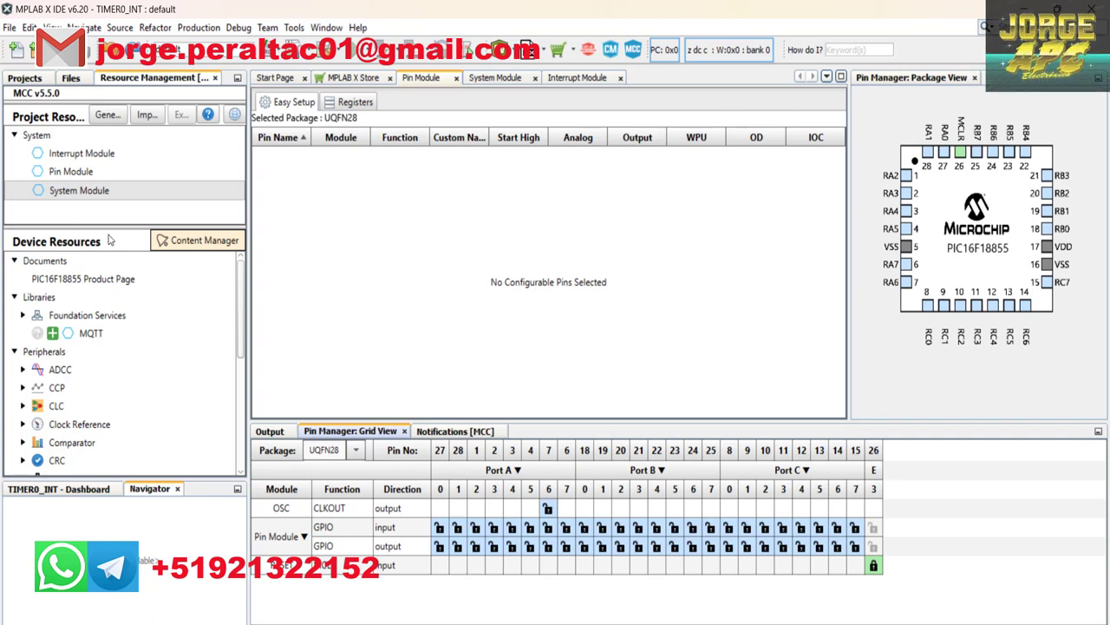
- Set the System Module's oscillator to HFINTOSC with 2x PLL
left_click(72, 192)
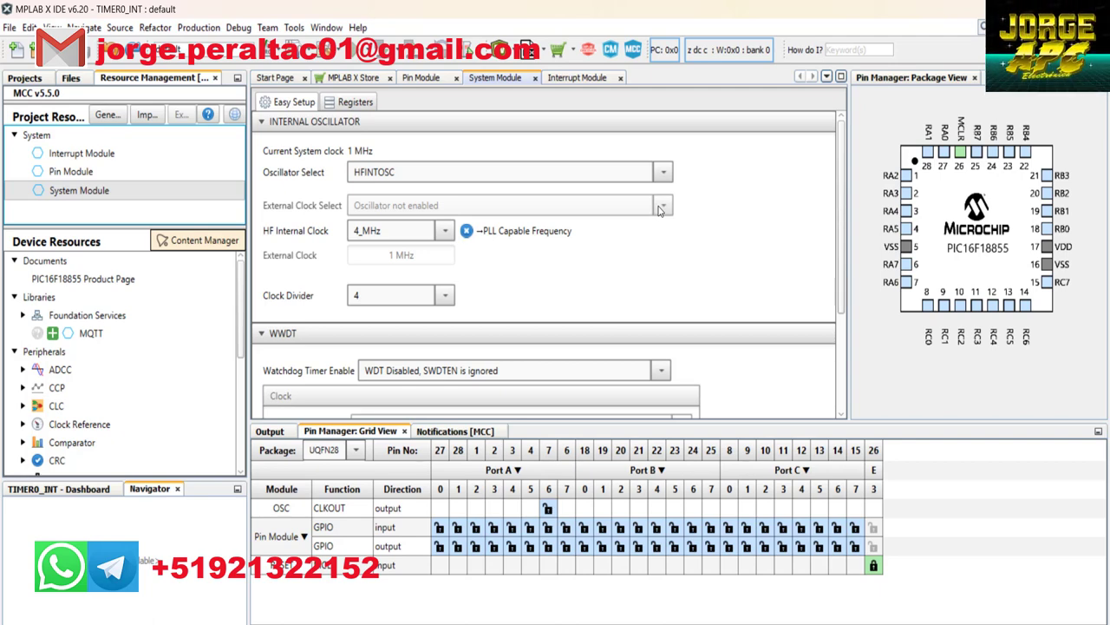
left_click(664, 172)
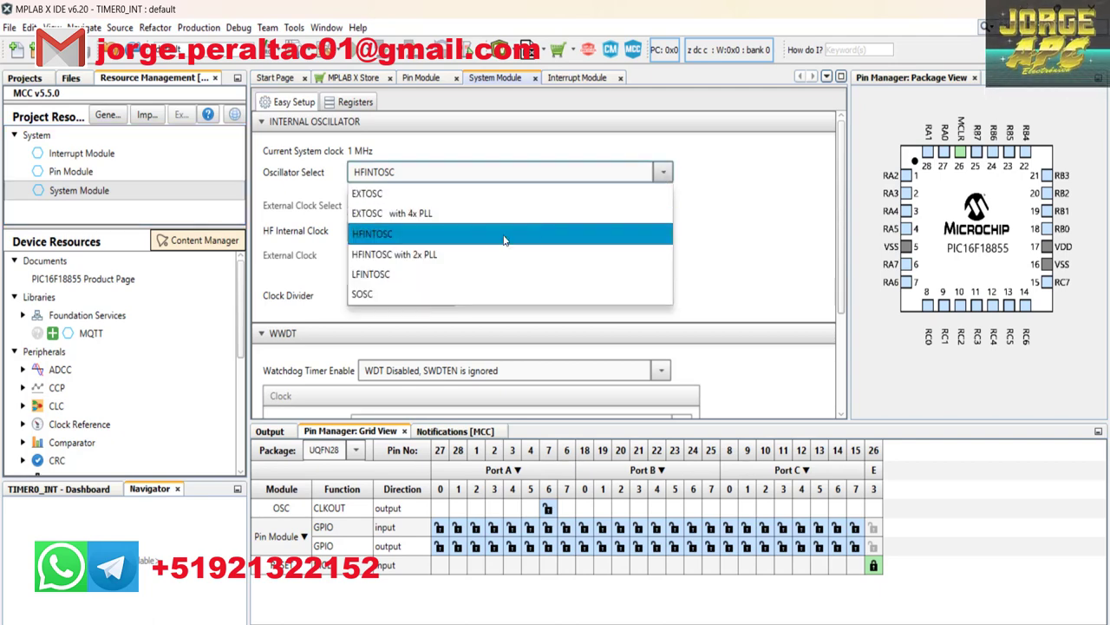
left_click(442, 253)
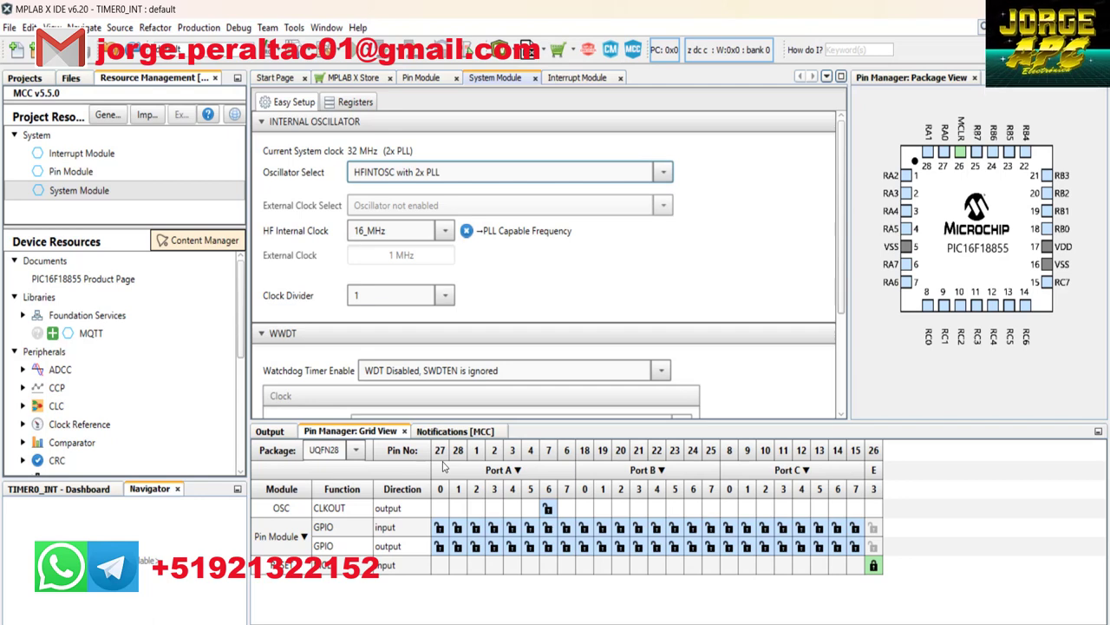
- Assign Port A pins 0 to 3 (RA0–RA3) as GPIO outputs in the pin grid
left_click(439, 547)
left_click(458, 546)
left_click(476, 546)
left_click(495, 546)
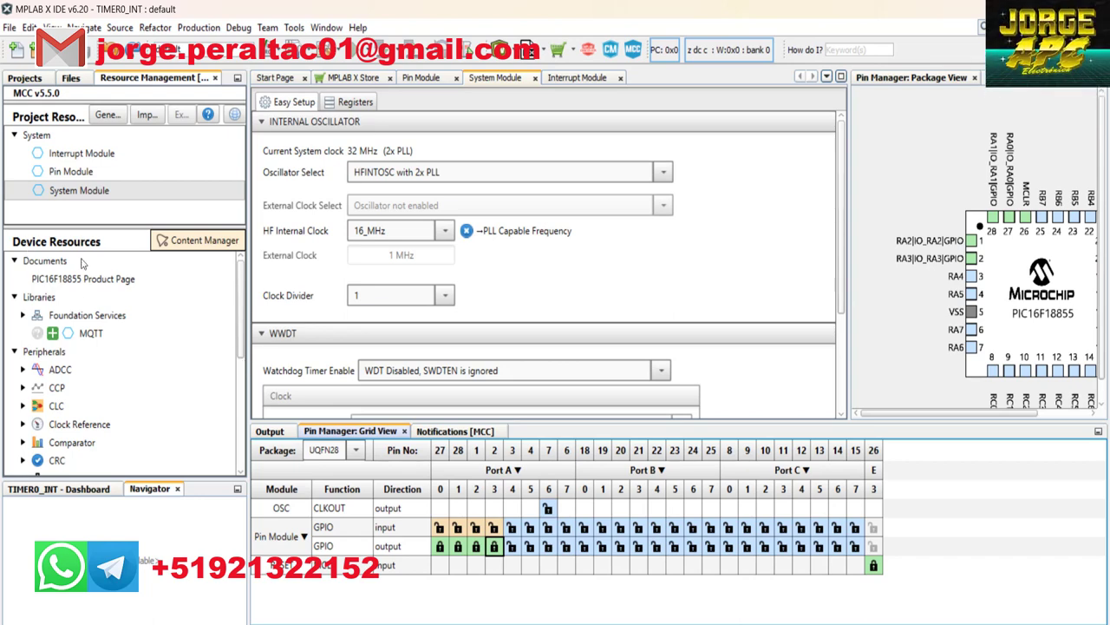
- Add the TMR0 timer peripheral from the device resources to the project
scroll(243, 320, "down", 1)
left_click_drag(242, 320, 243, 397)
scroll(243, 413, "down", 1)
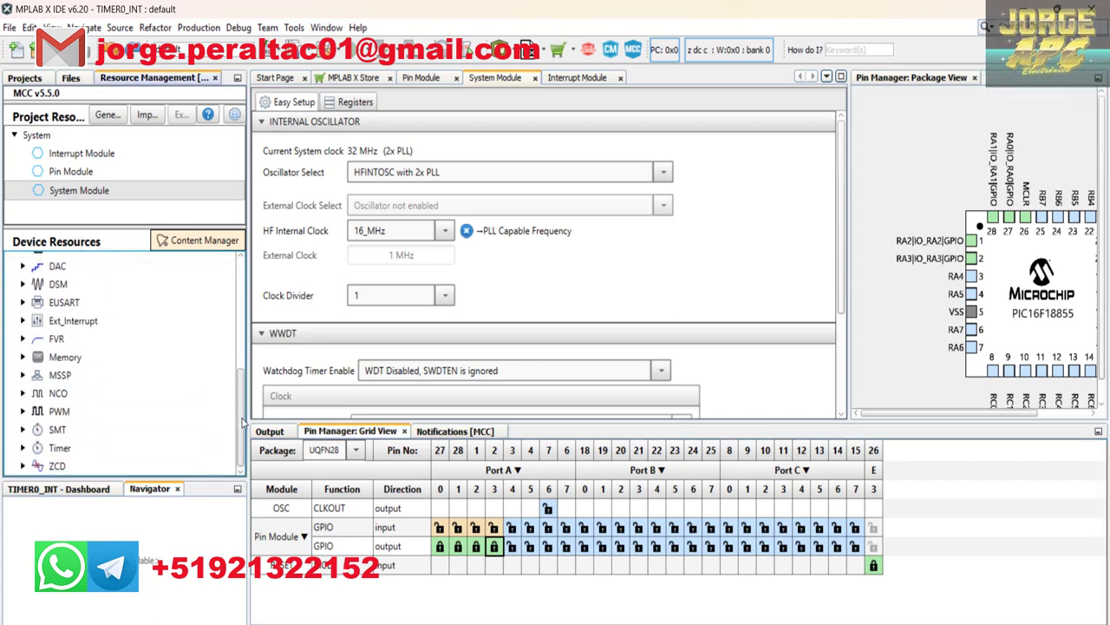
left_click(23, 448)
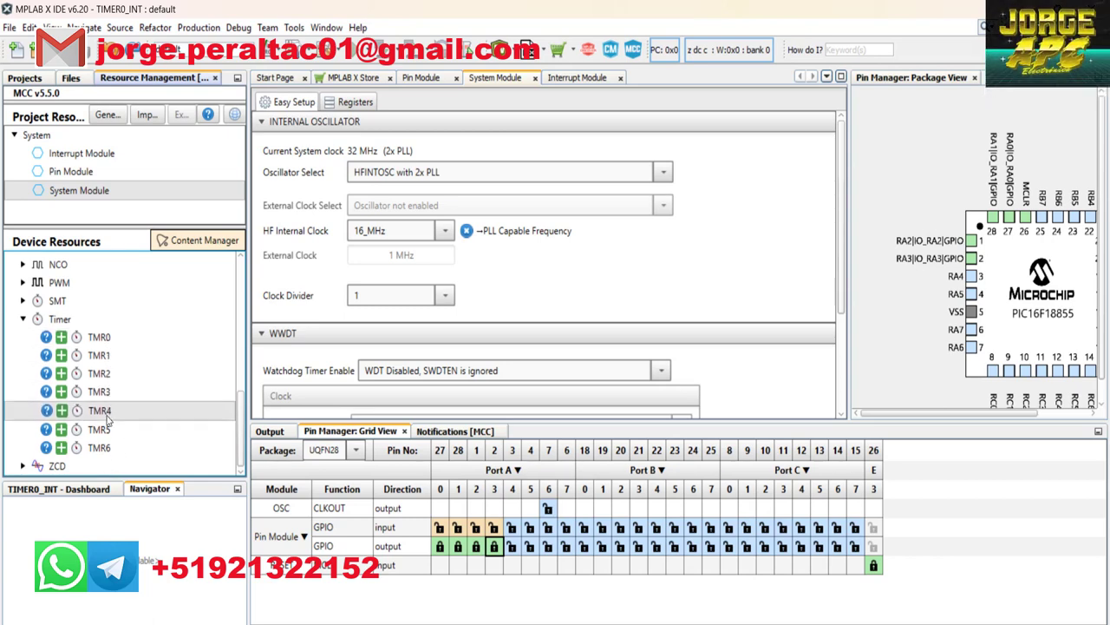
left_click(104, 448)
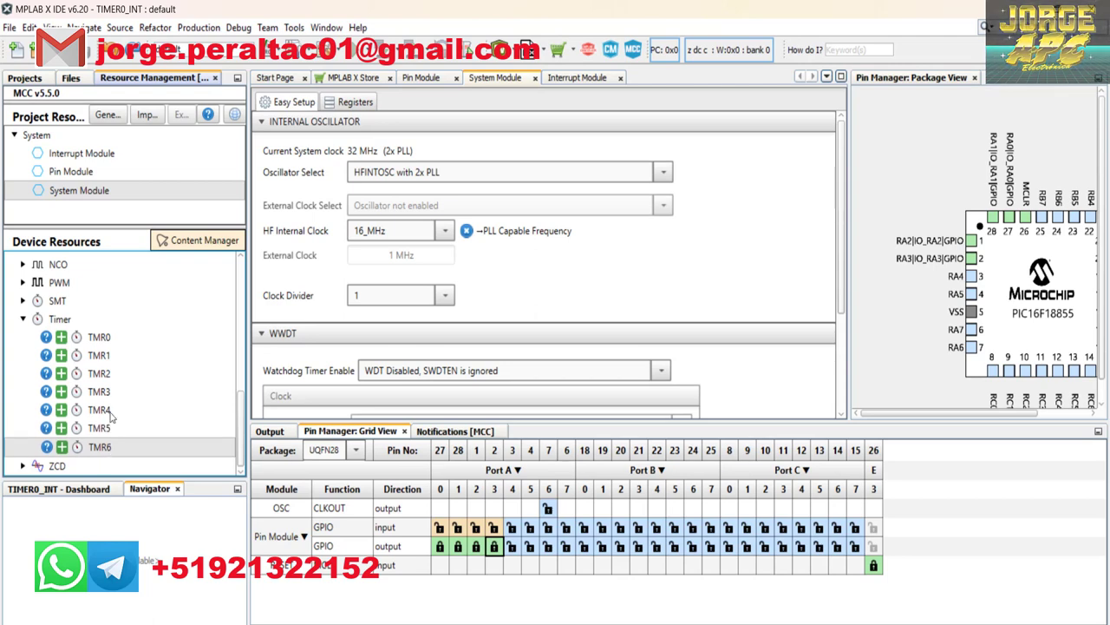
left_click(61, 339)
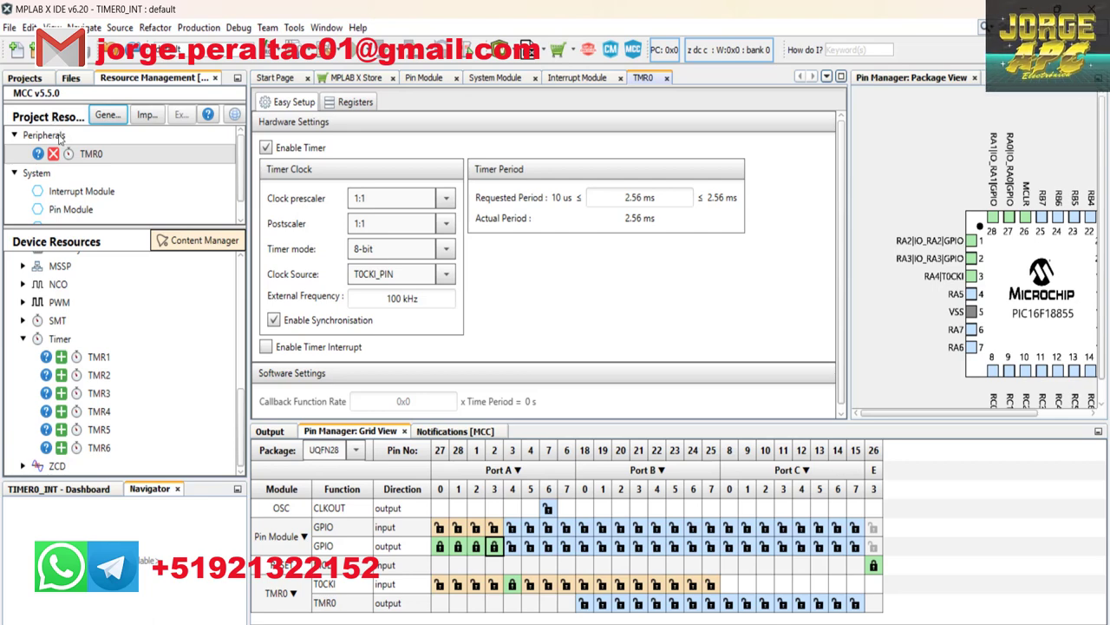
- Widen the project resources area, show the TMR0 setup and choose 8-bit as its timer mode
left_click_drag(248, 196, 352, 196)
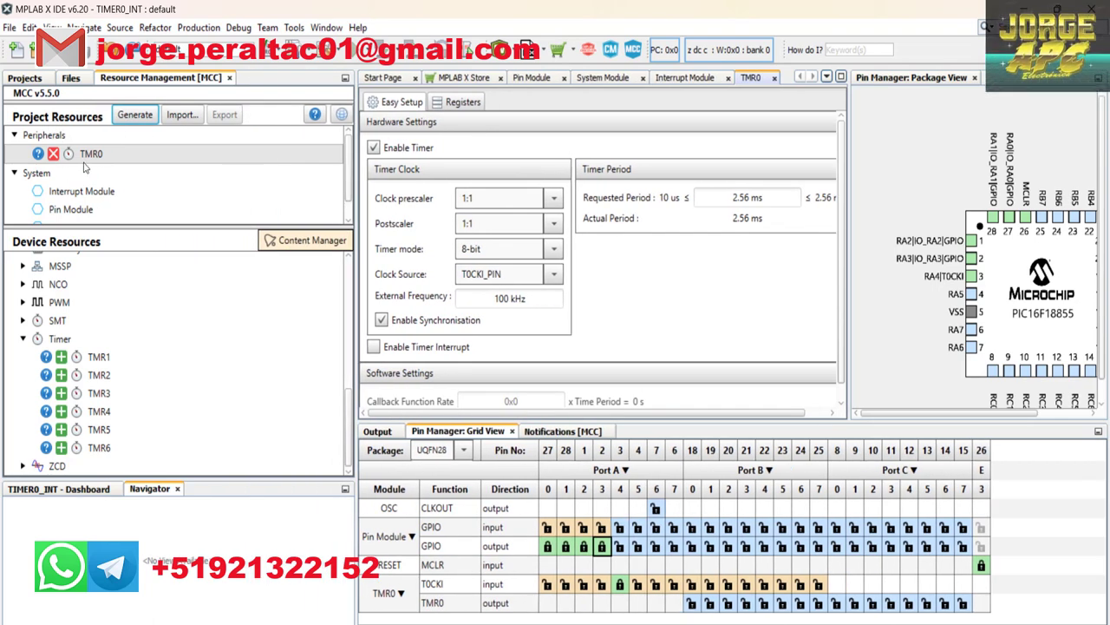
left_click(97, 156)
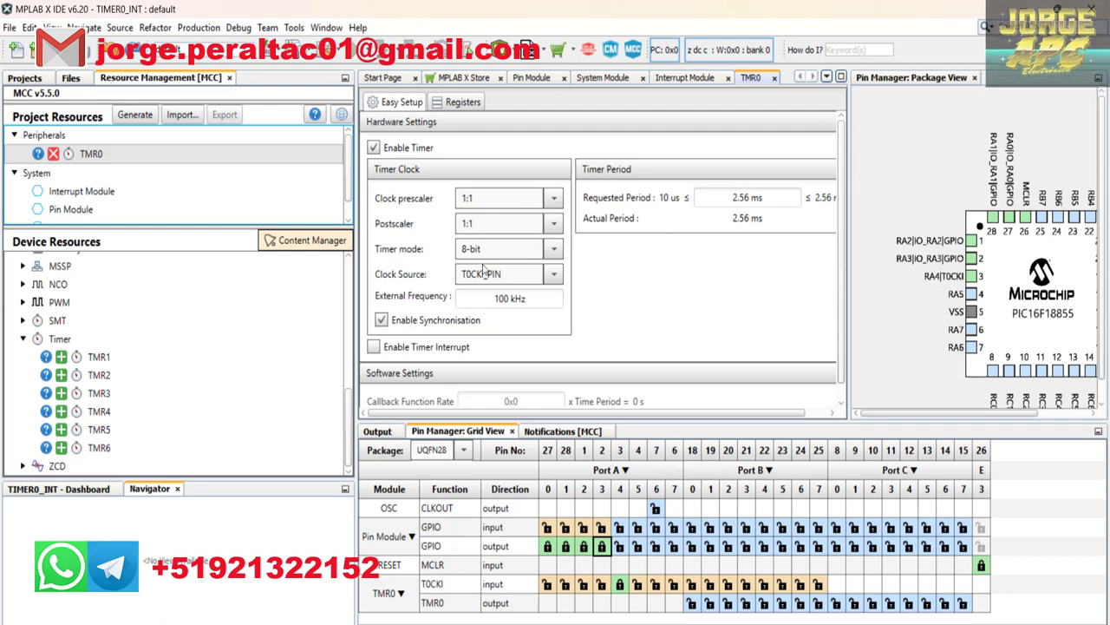
left_click(555, 250)
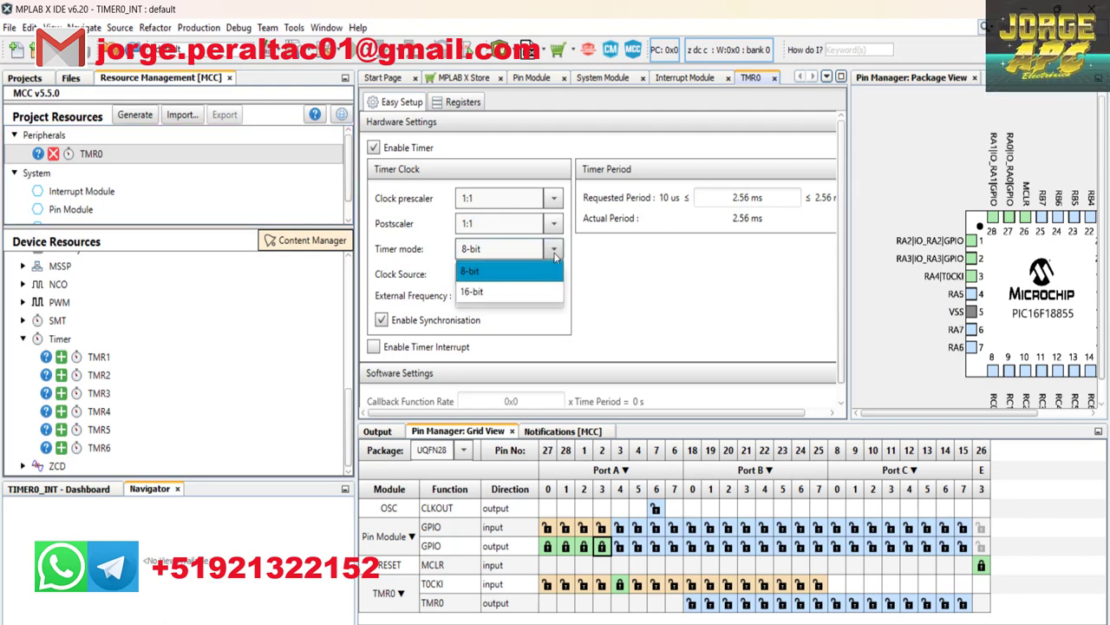
left_click(479, 272)
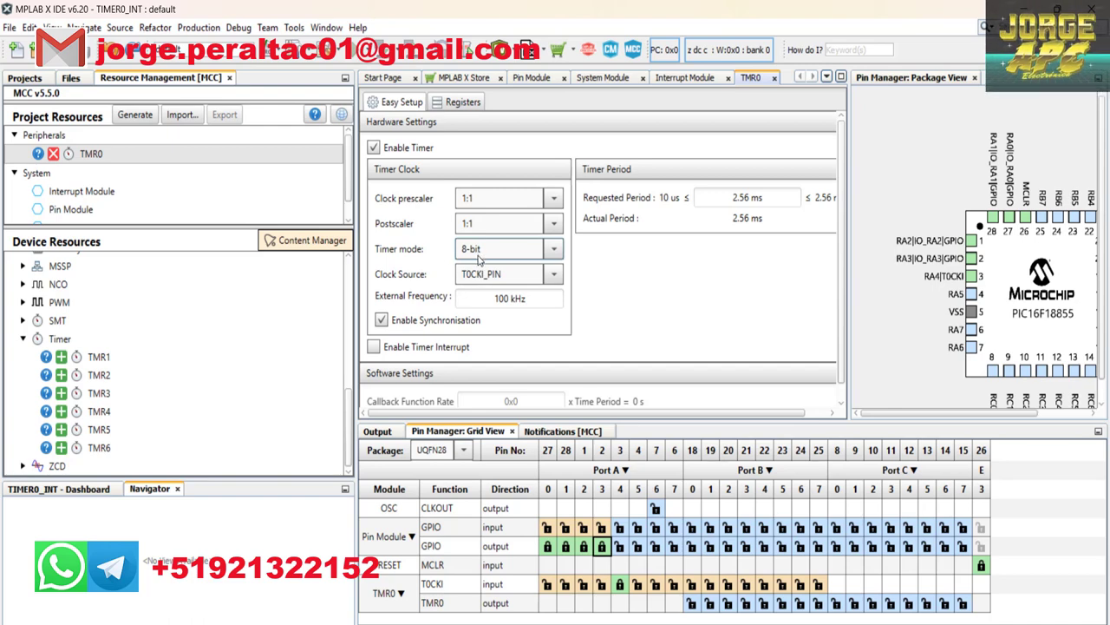
- Set the TMR0 clock prescaler to 1:512 and its postscaler to 1:16
left_click(550, 199)
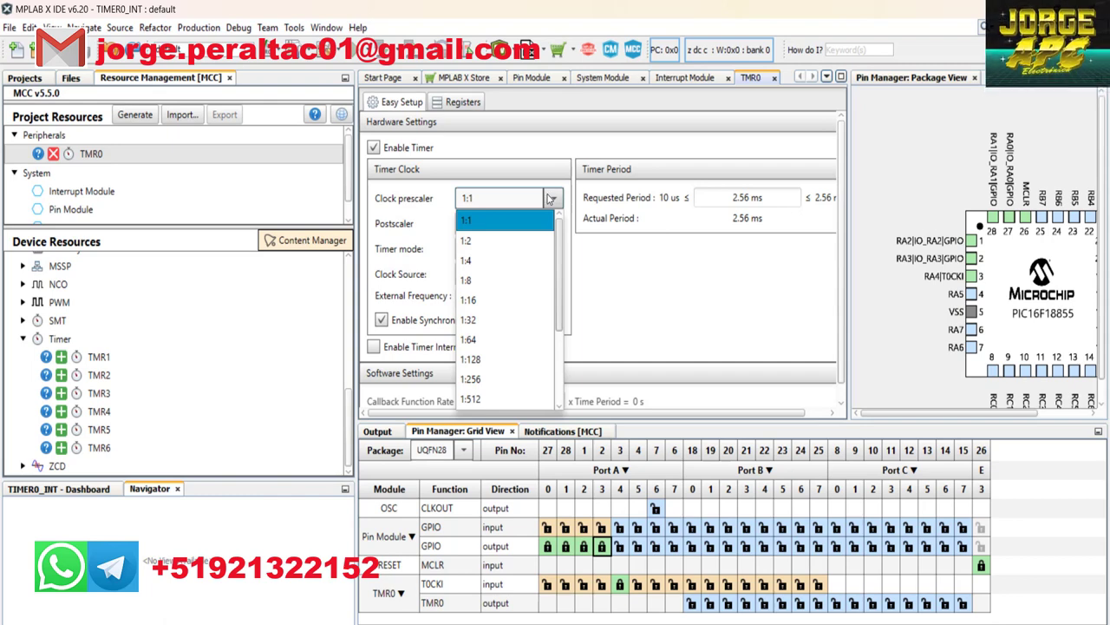
left_click(491, 401)
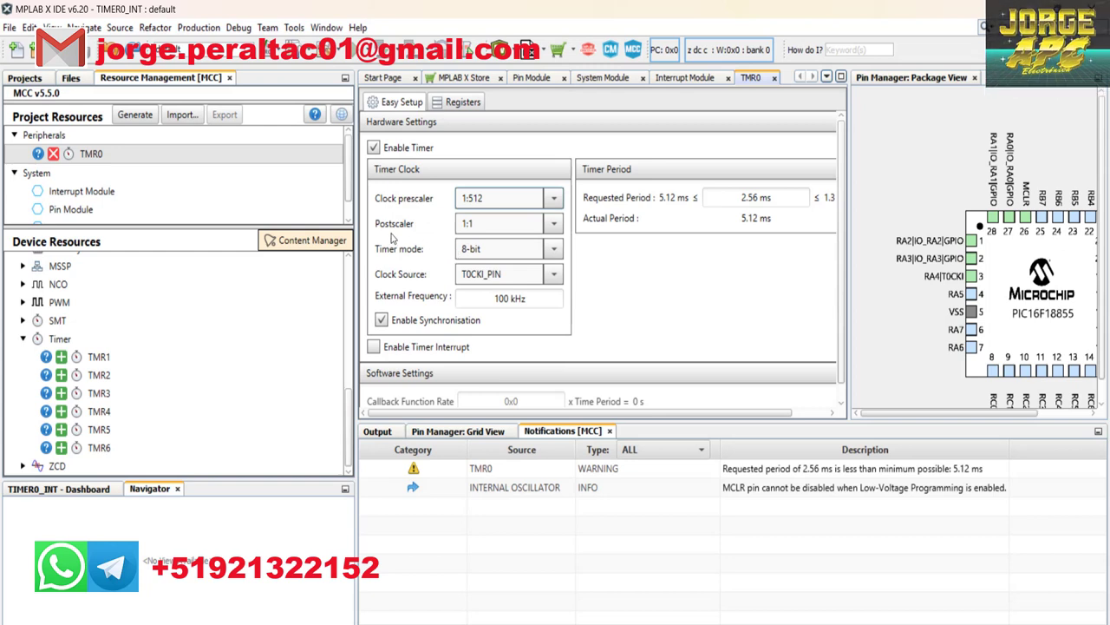
left_click(552, 225)
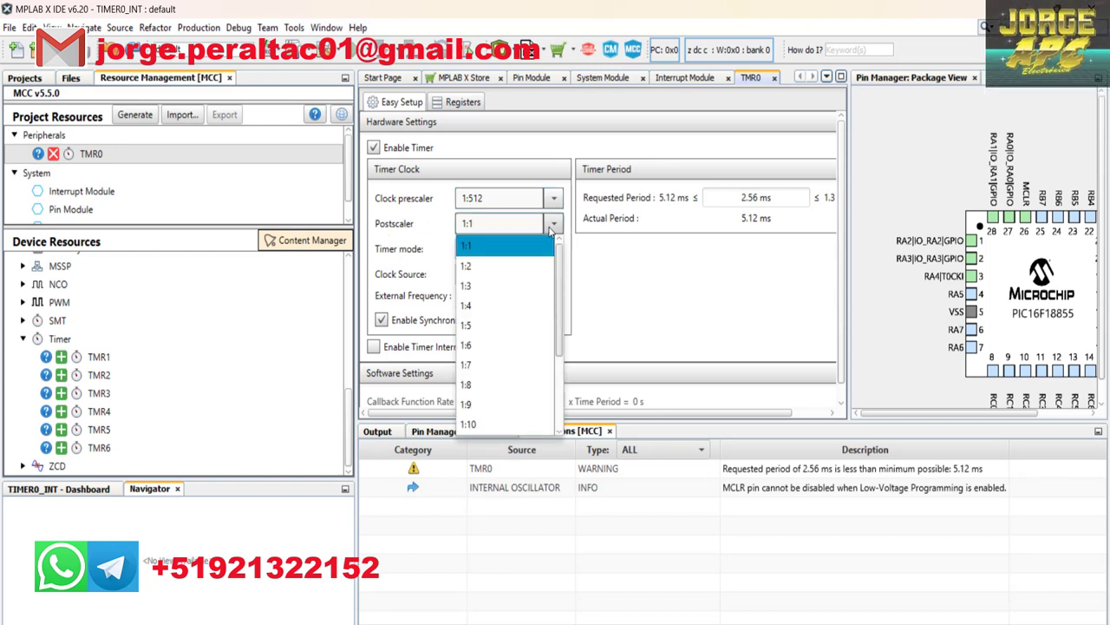
left_click(495, 425)
left_click(553, 223)
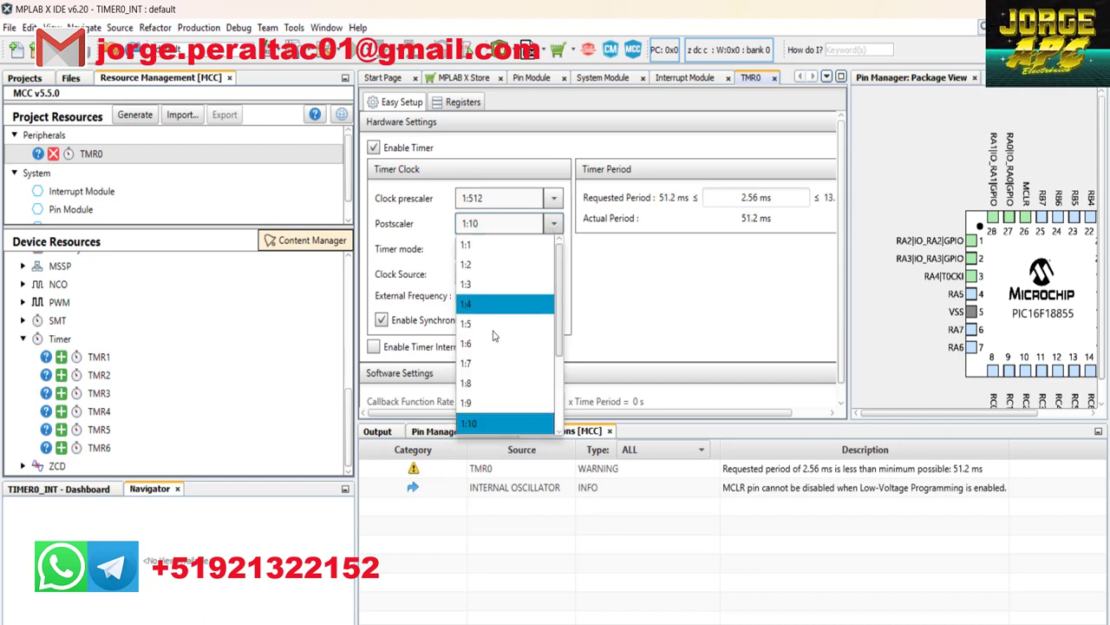
left_click(483, 421)
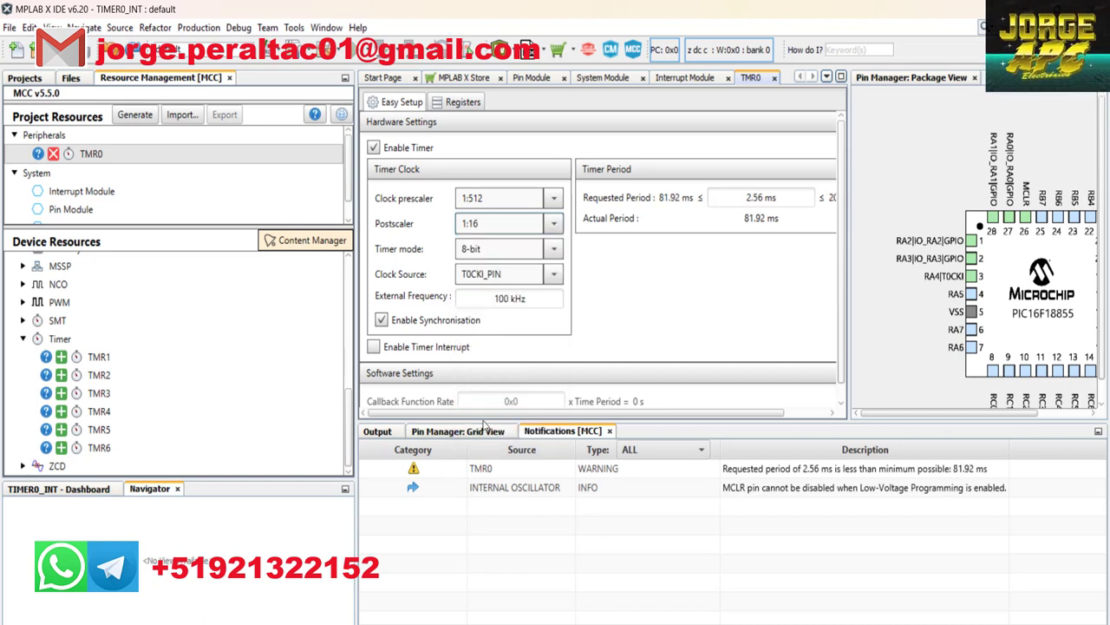
- Choose FOSC/4 as the TMR0 clock source
scroll(667, 411, "right", 3)
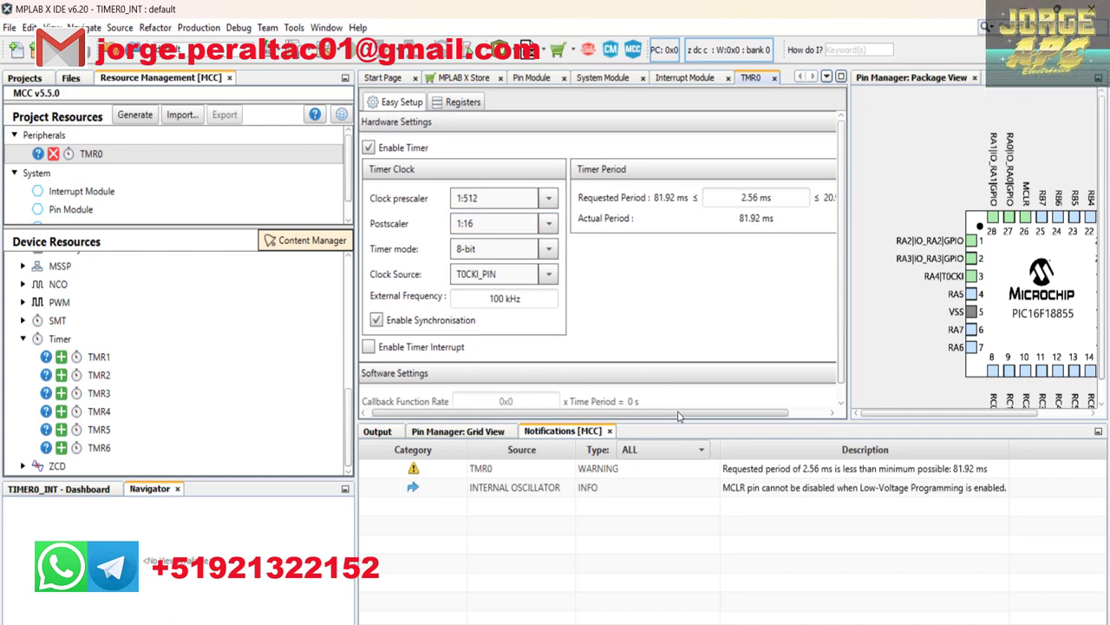
scroll(667, 411, "left", 3)
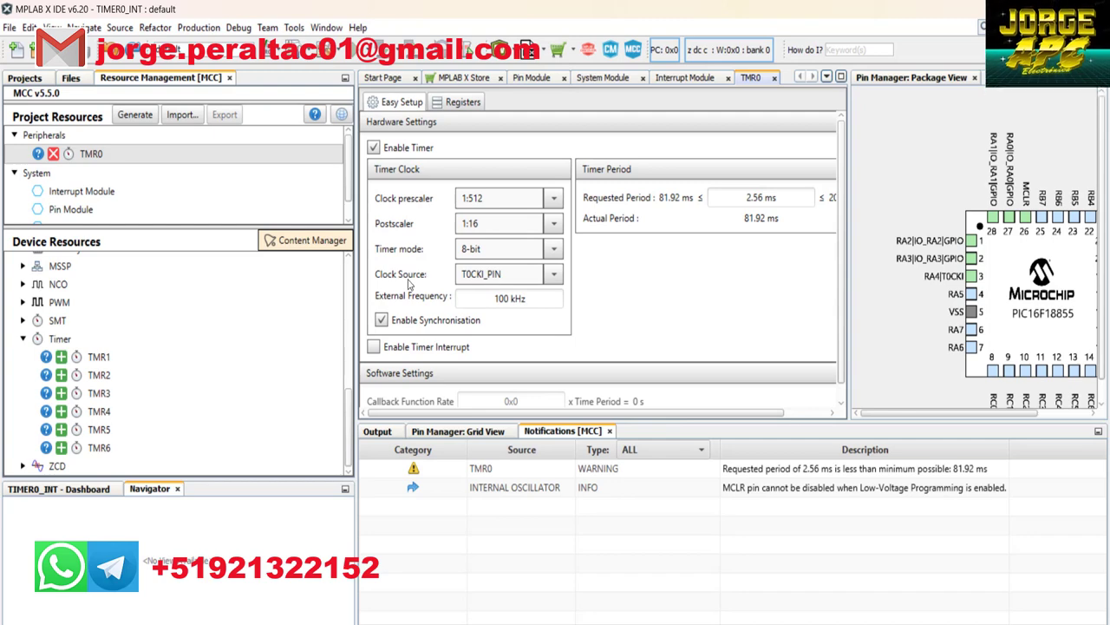
left_click(554, 275)
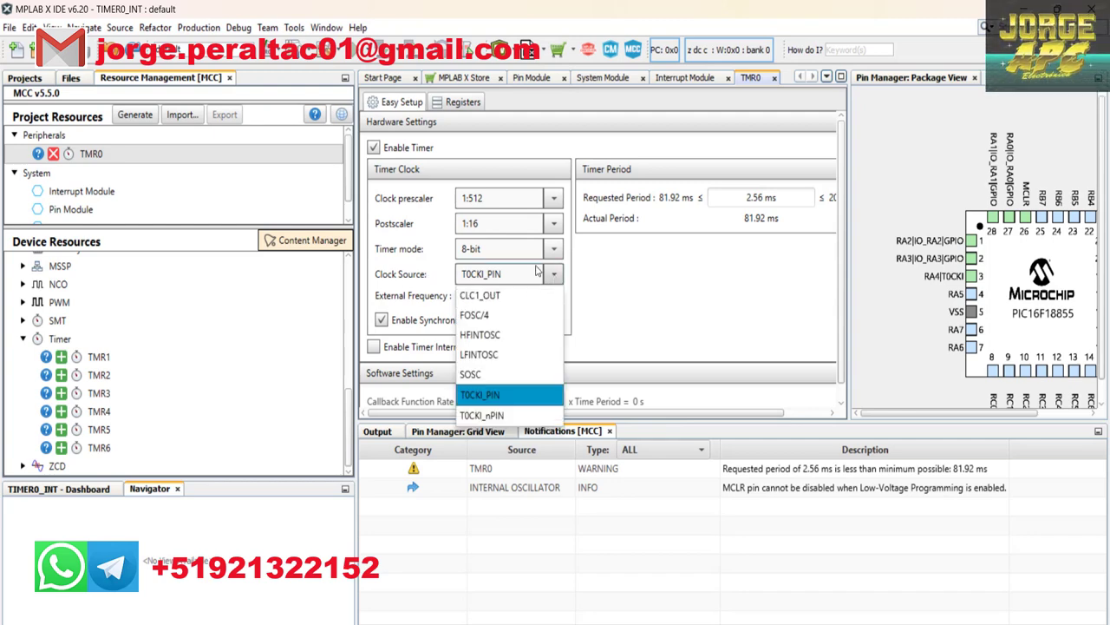
left_click(500, 324)
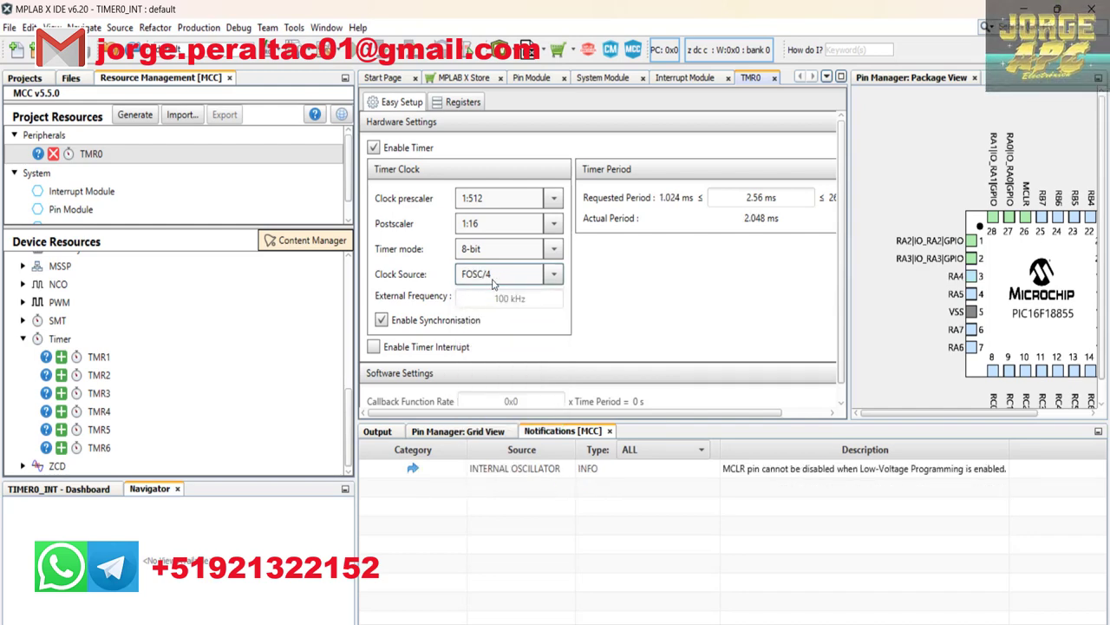
- Set the TMR0 requested period to 100 ms and enable the timer interrupt
left_click_drag(636, 414, 687, 415)
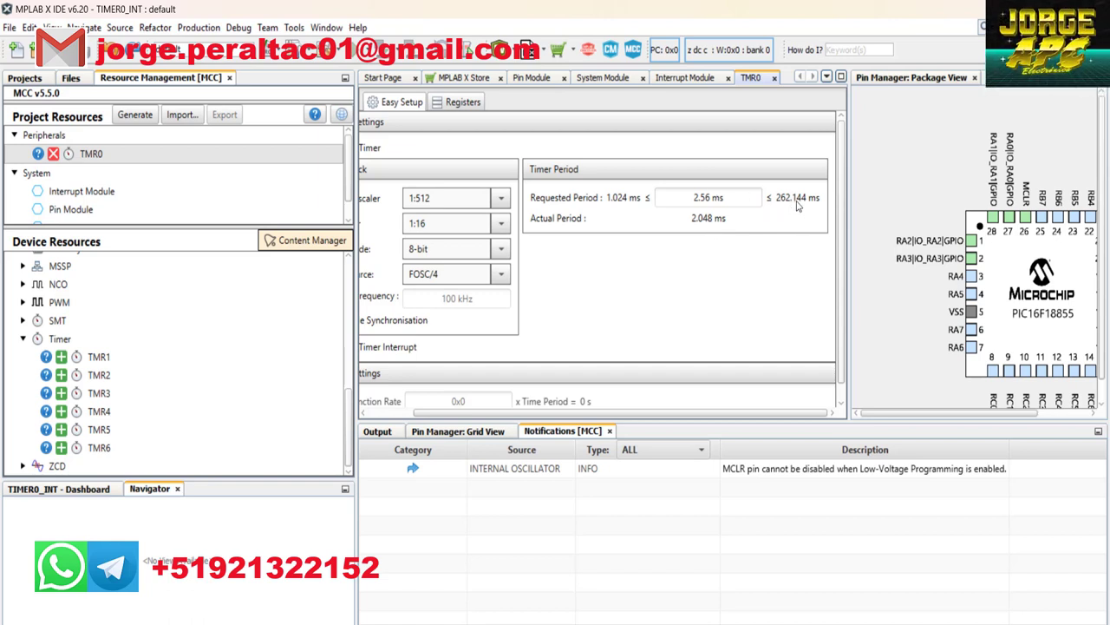
left_click(727, 197)
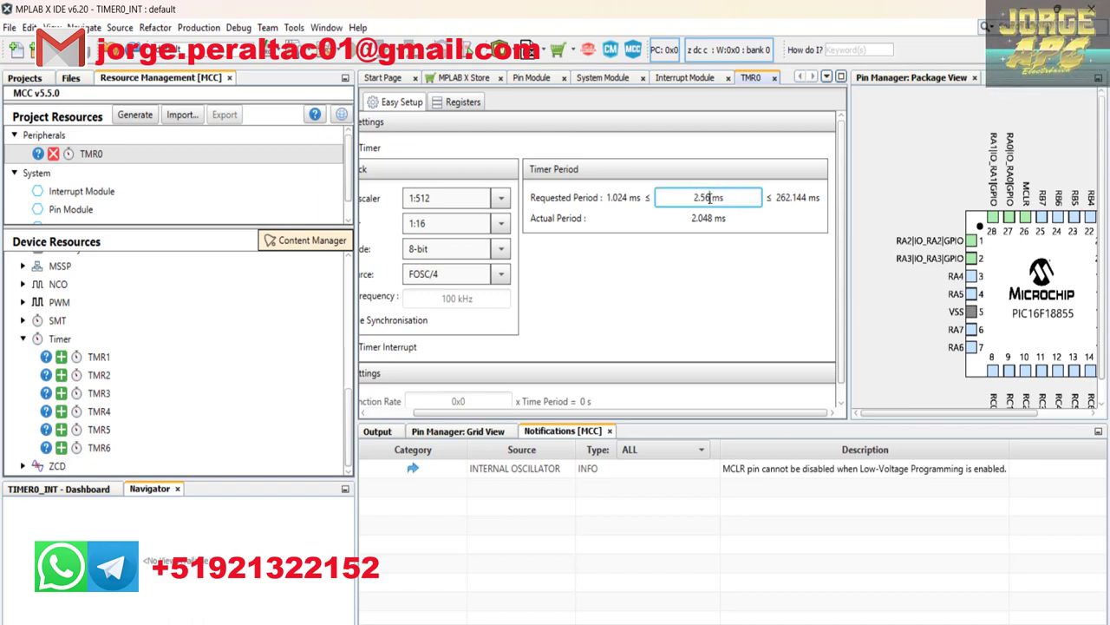
key("BackSpace")
key("BackSpace")
key("BackSpace")
key("BackSpace")
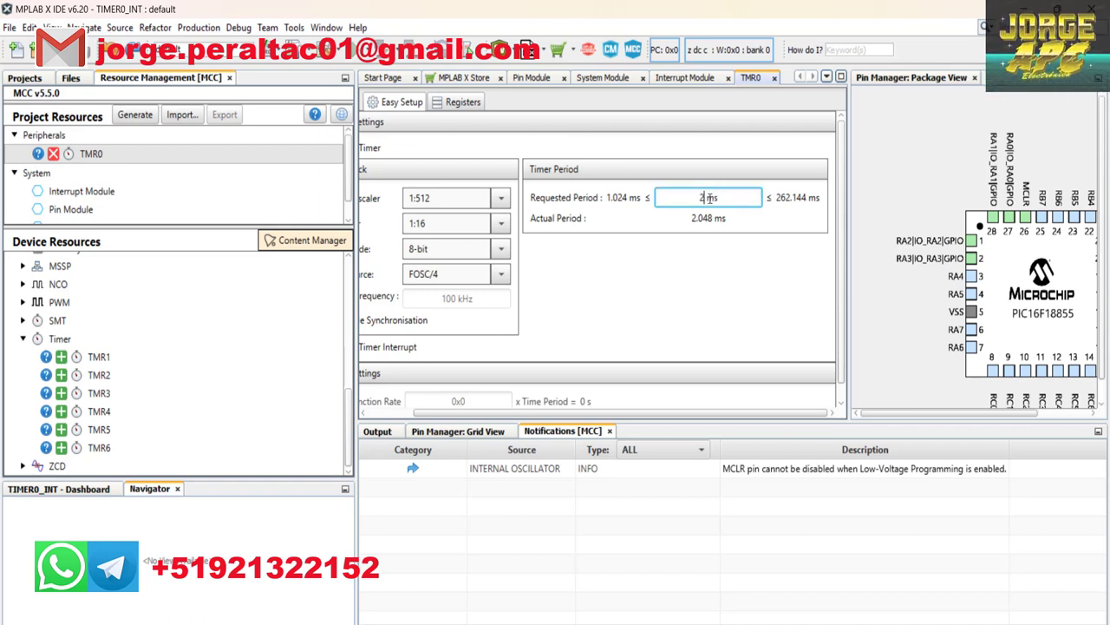
type("100")
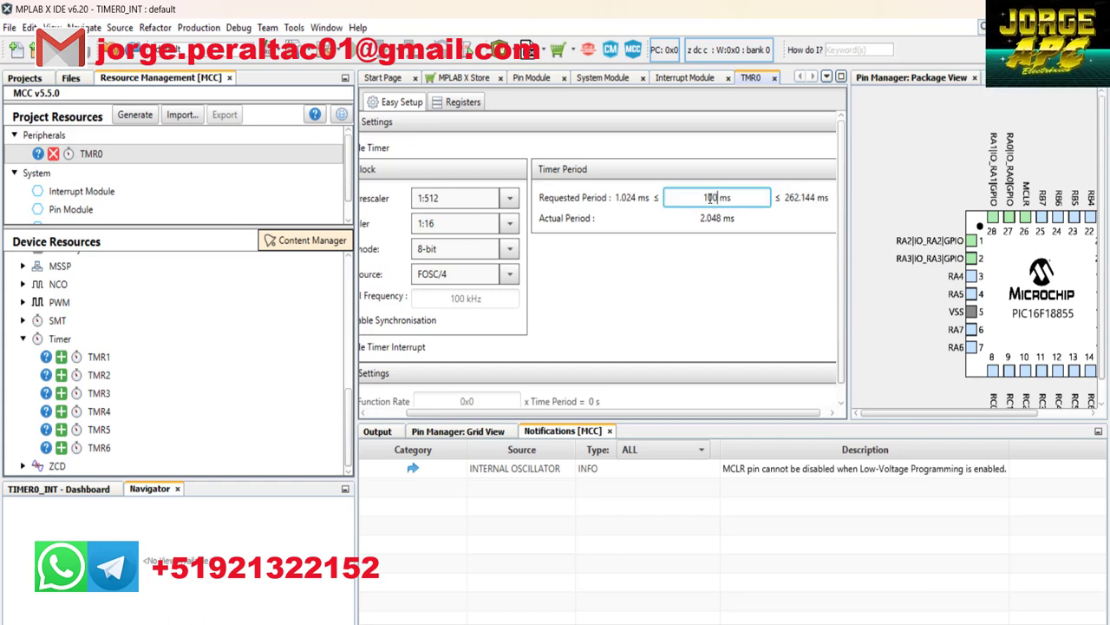
left_click(756, 230)
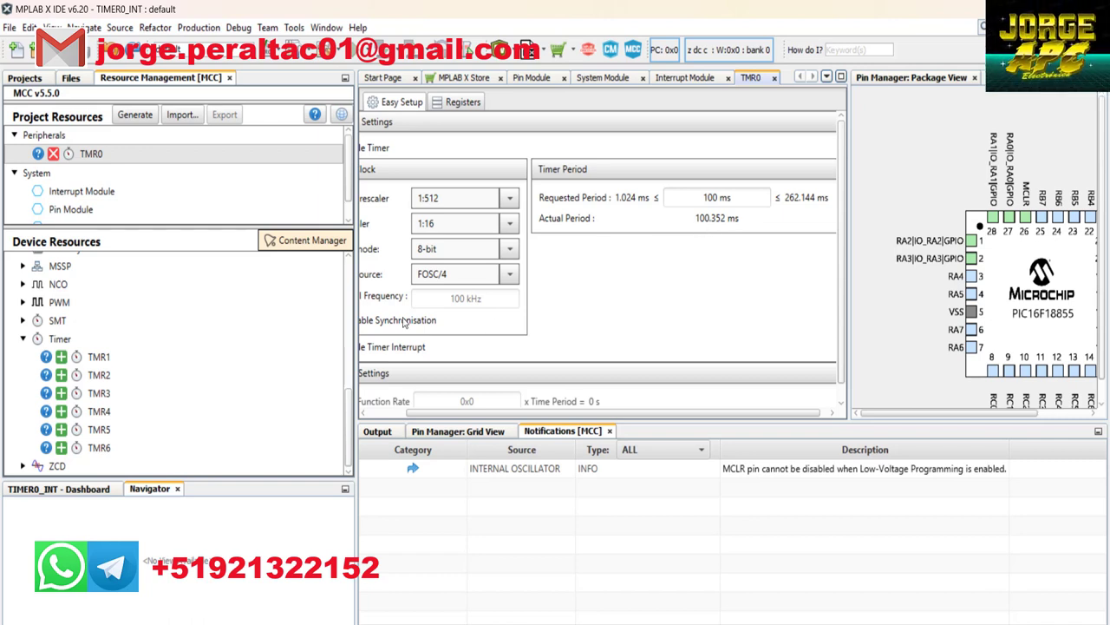
left_click_drag(354, 306, 262, 306)
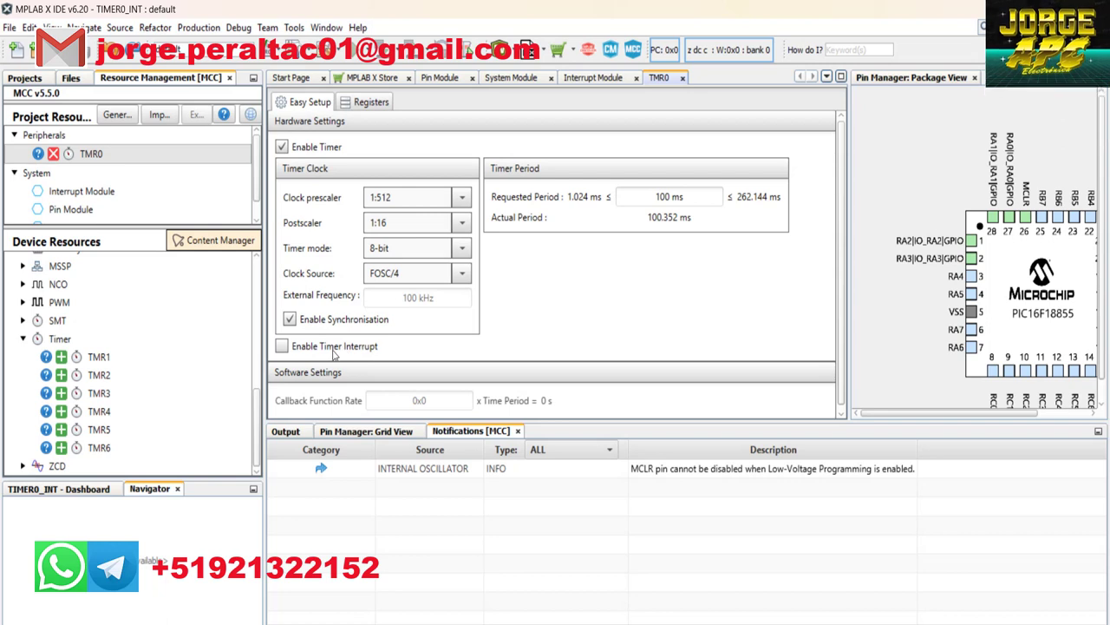
left_click(282, 346)
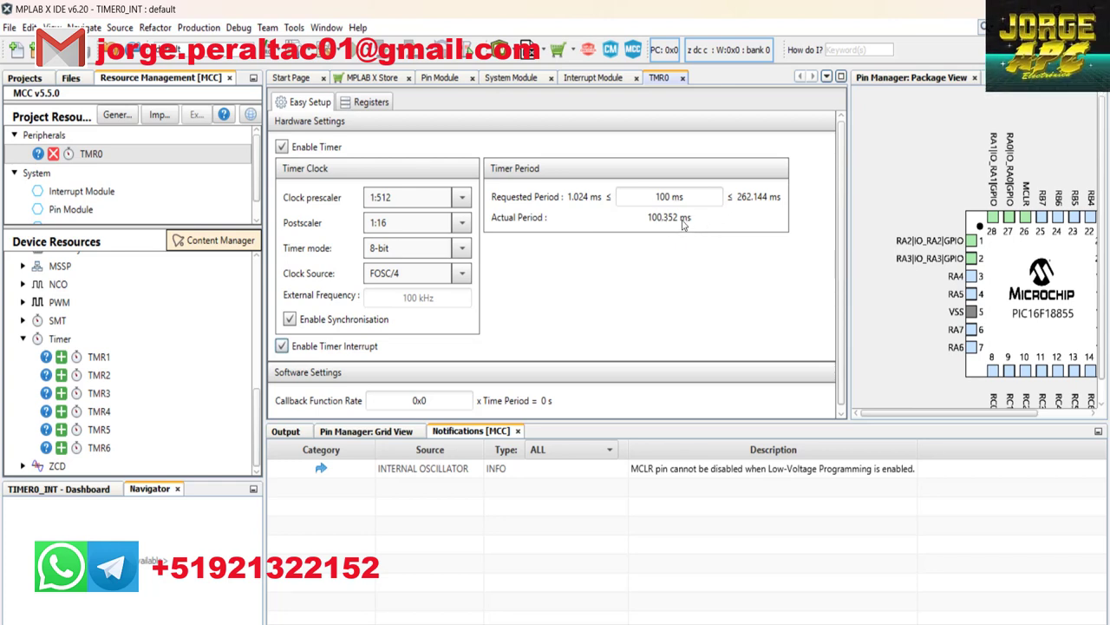
- Review the TMR0 register settings, including T0CON0, T0CON1, TMR0H and TMR0L, and return to the easy setup
left_click(362, 111)
scroll(423, 304, "down", 3)
scroll(425, 321, "down", 4)
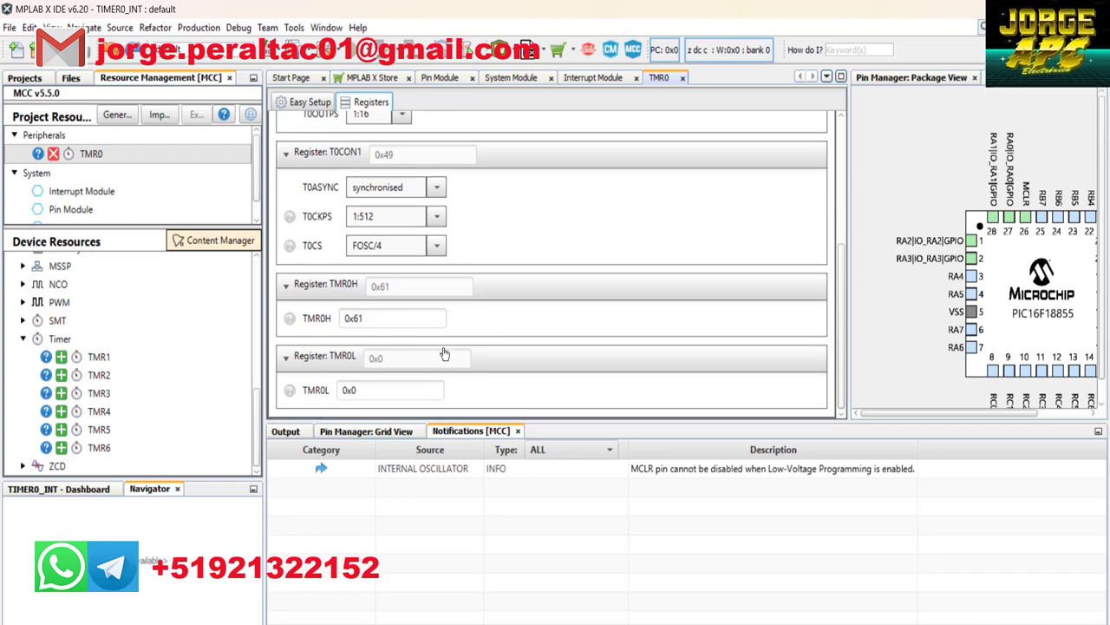
scroll(448, 352, "up", 5)
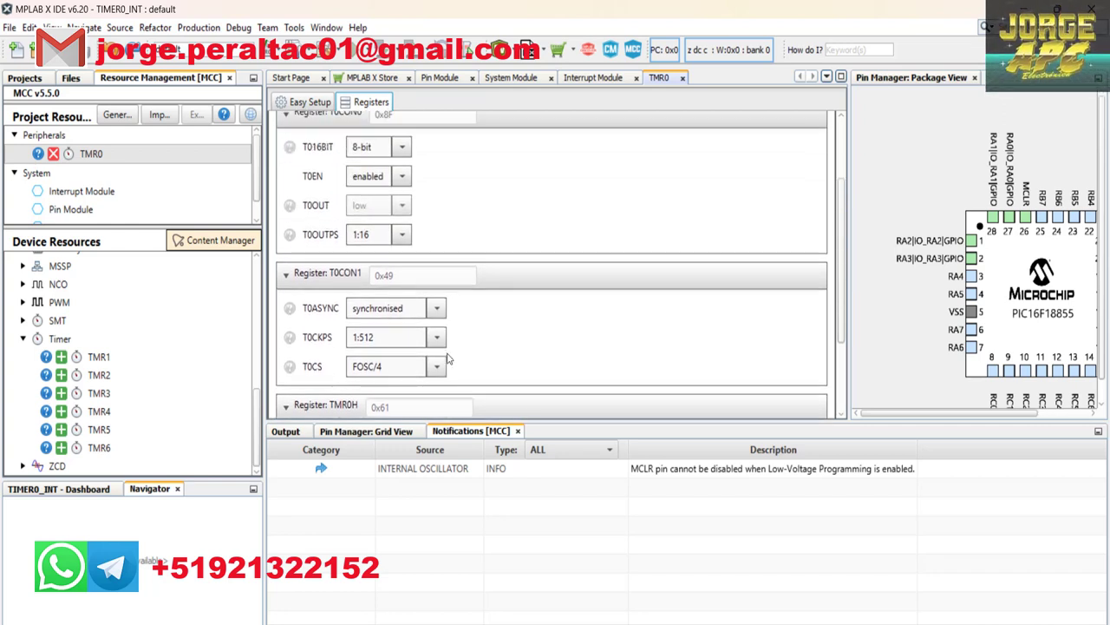
left_click(314, 103)
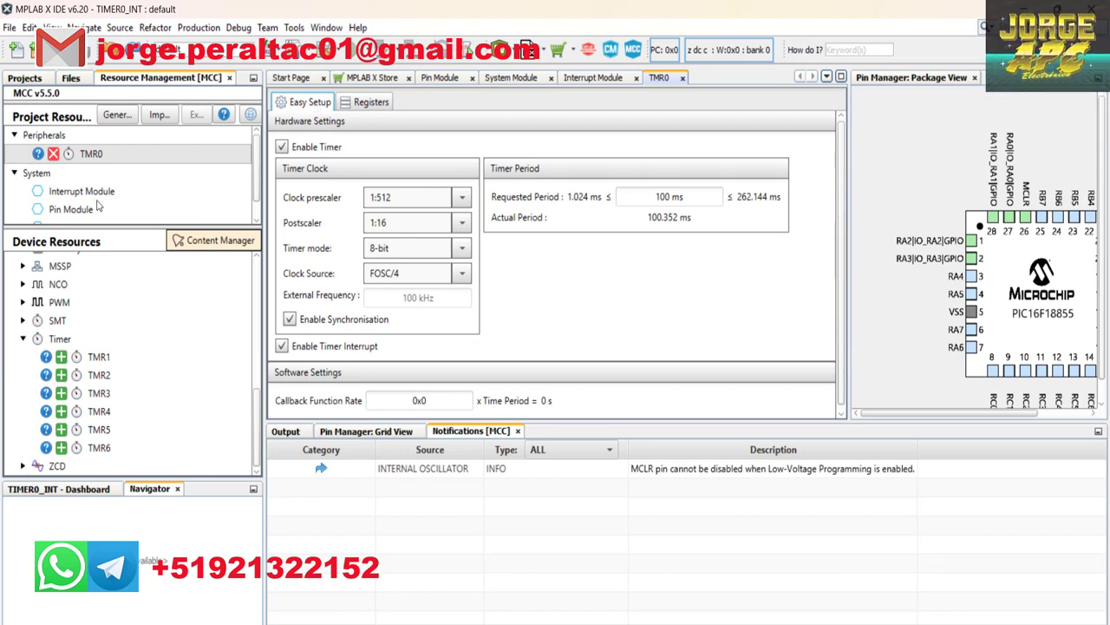
- Turn off the analog option for output pins RA0, RA1, RA2 and RA3 in the Pin Module
scroll(98, 197, "down", 1)
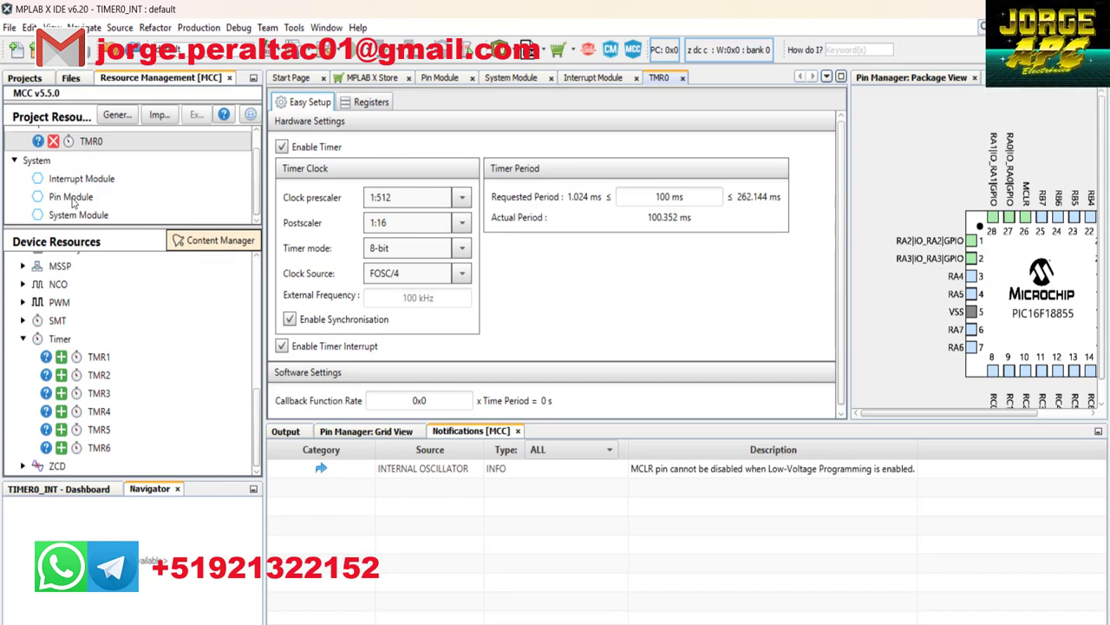
left_click(71, 196)
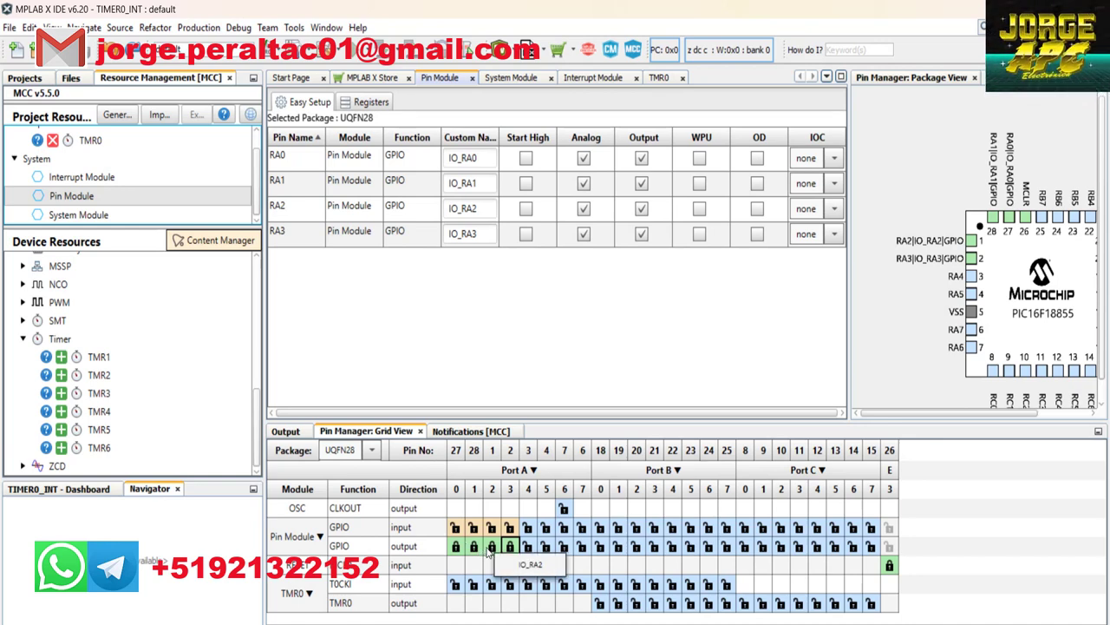
left_click(584, 158)
left_click(584, 183)
left_click(584, 209)
left_click(584, 234)
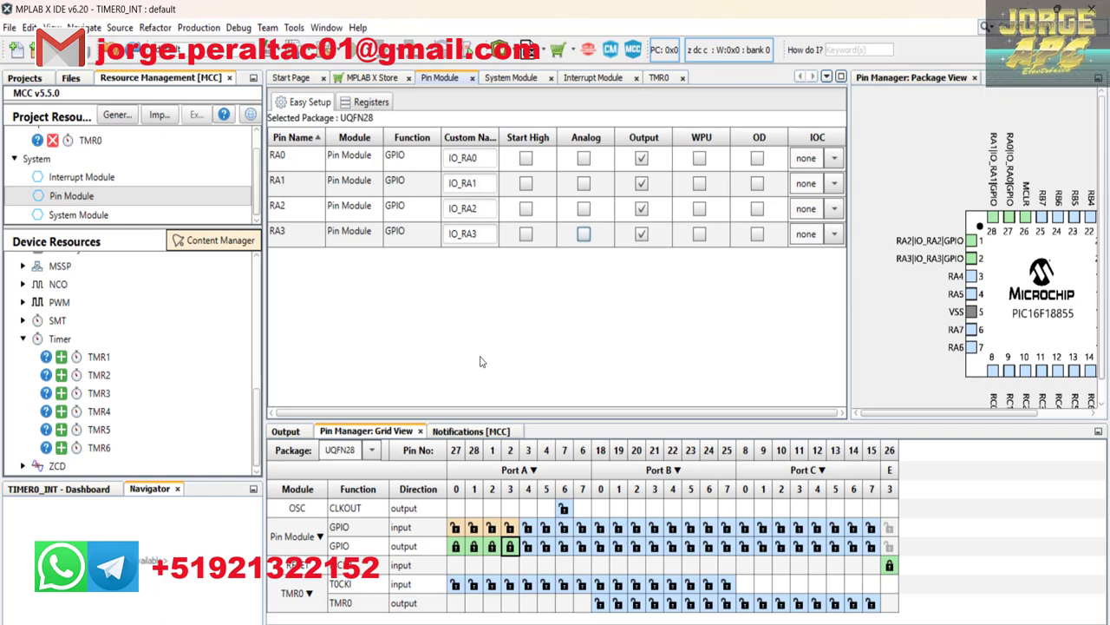
- Generate the MCC code for the project and close the configurator, returning to the project tree
left_click(113, 118)
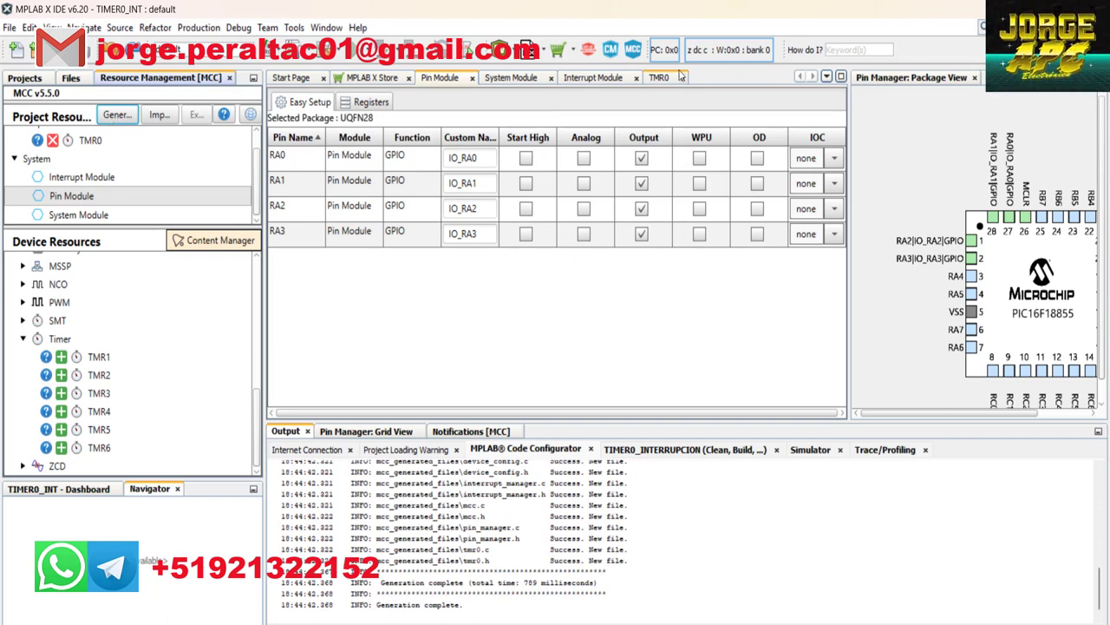
left_click(632, 50)
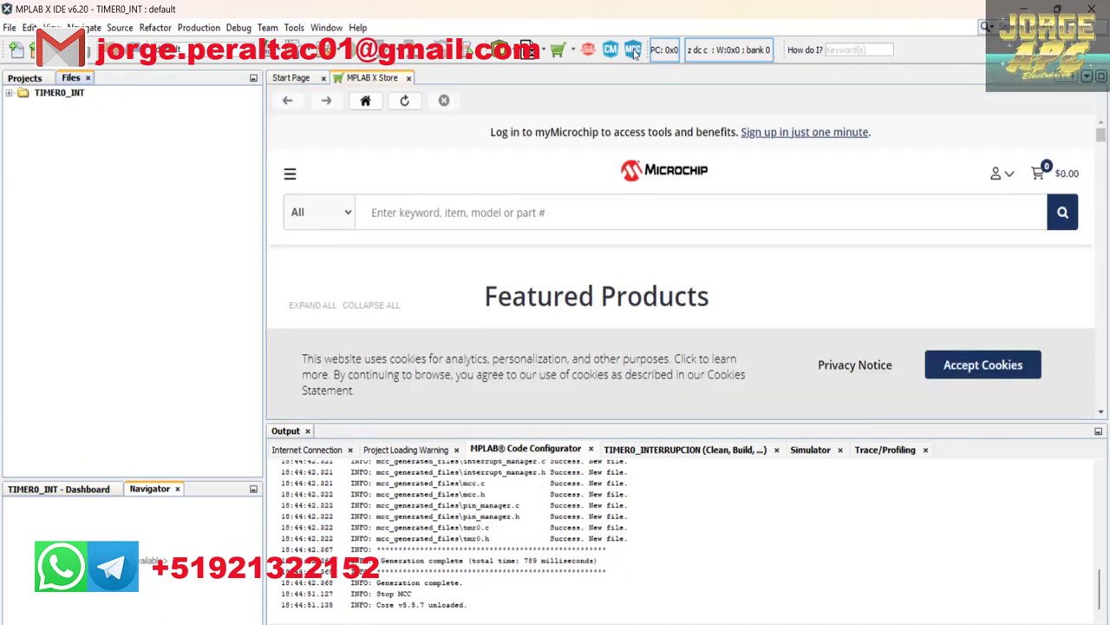
left_click(26, 80)
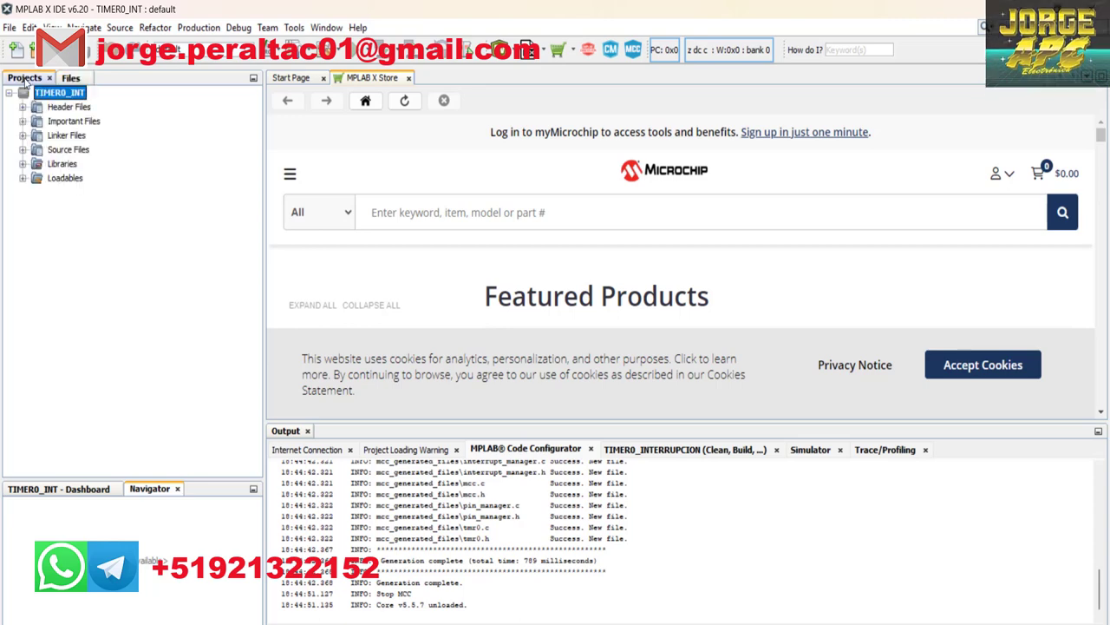
- Open main.c from the Source Files and examine the main function with its interrupt enable macros
left_click(62, 153)
double_click(62, 152)
double_click(71, 165)
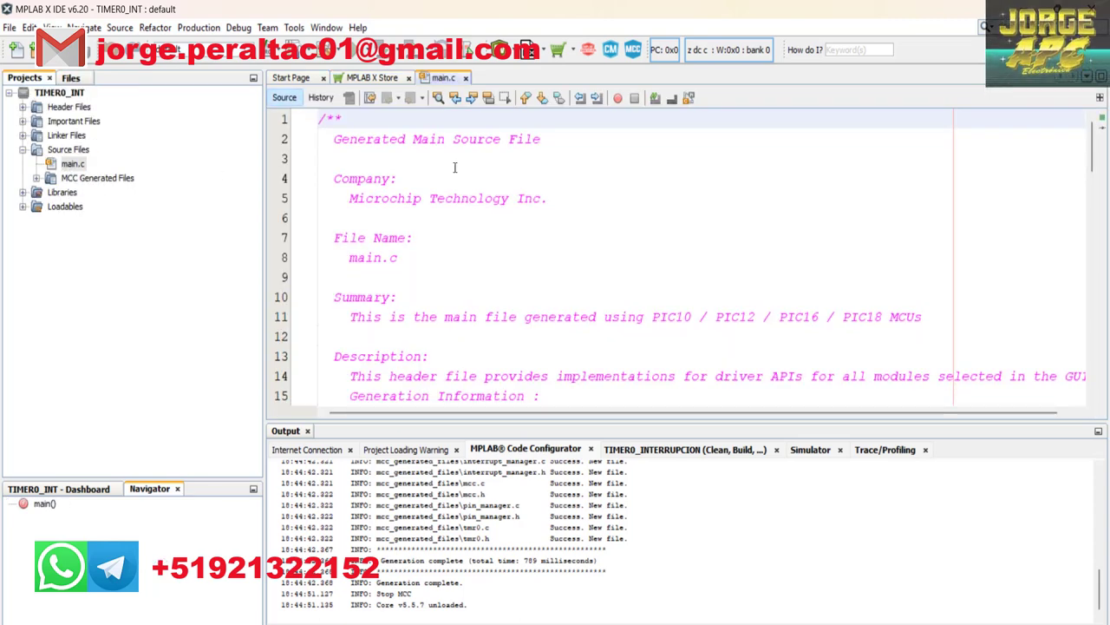
scroll(432, 165, "down", 16)
scroll(430, 300, "up", 2)
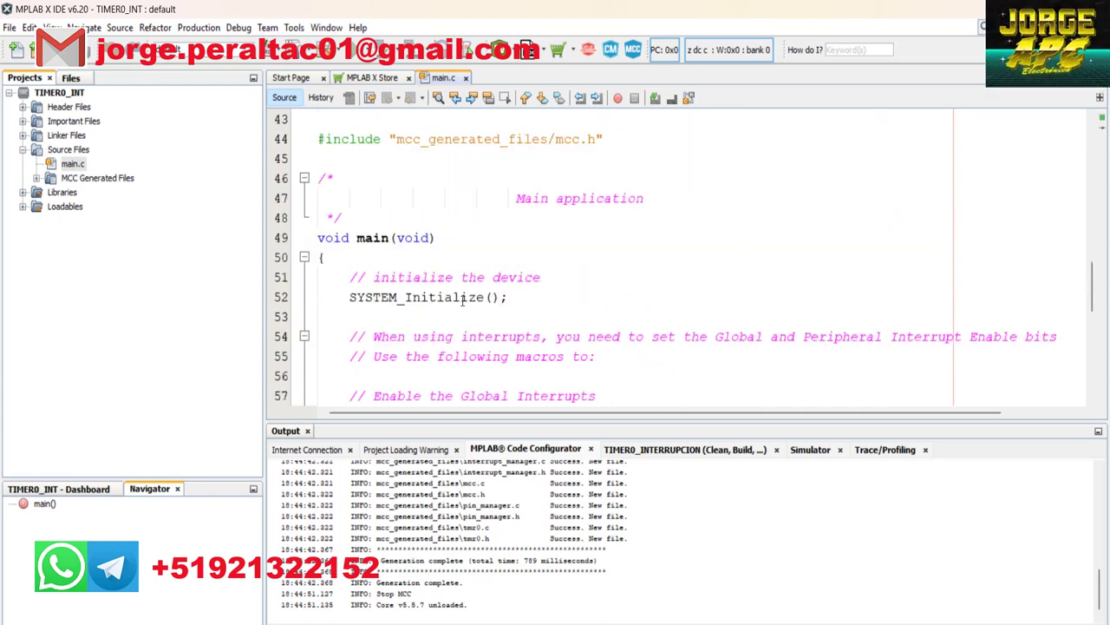
scroll(464, 297, "down", 8)
scroll(461, 301, "up", 4)
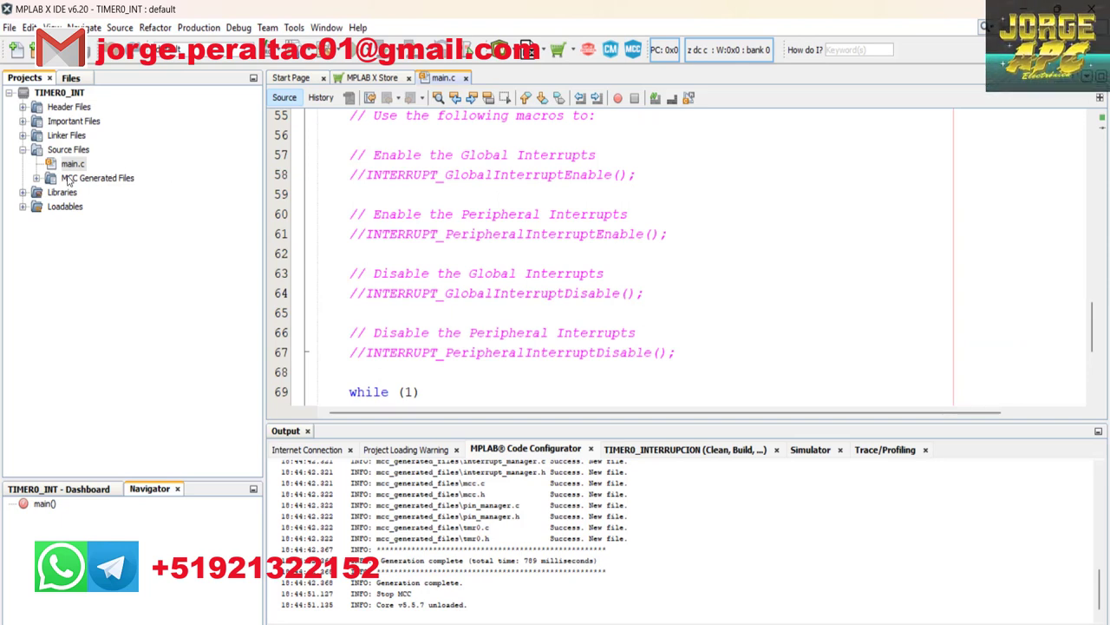
- Open interrupt_manager.c from the MCC Generated Files and examine its interrupt handler function
left_click(36, 178)
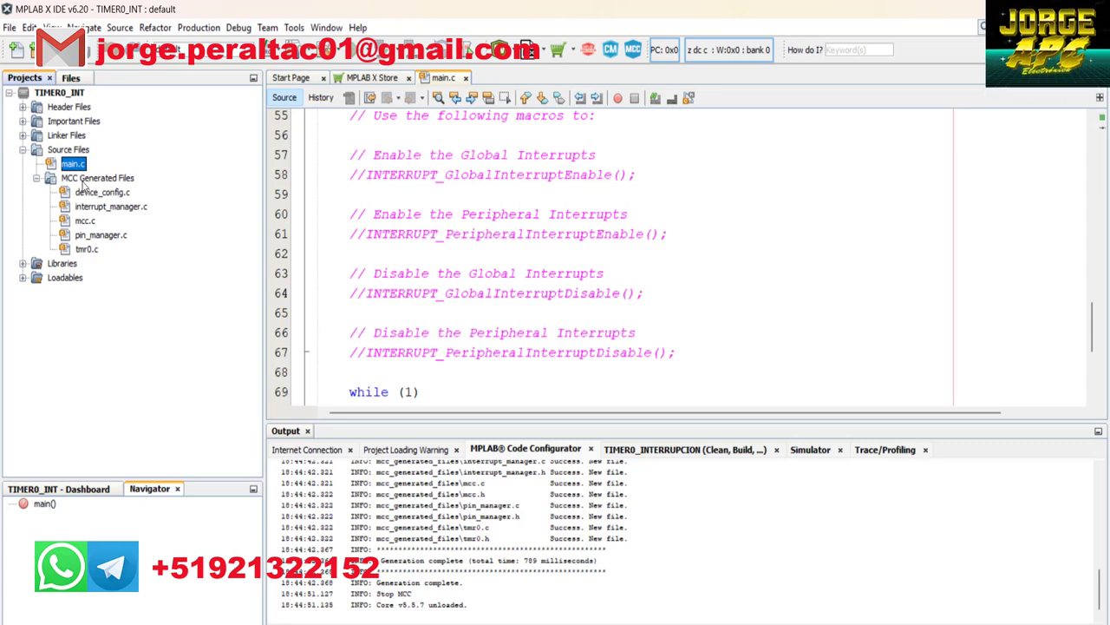
left_click(85, 250)
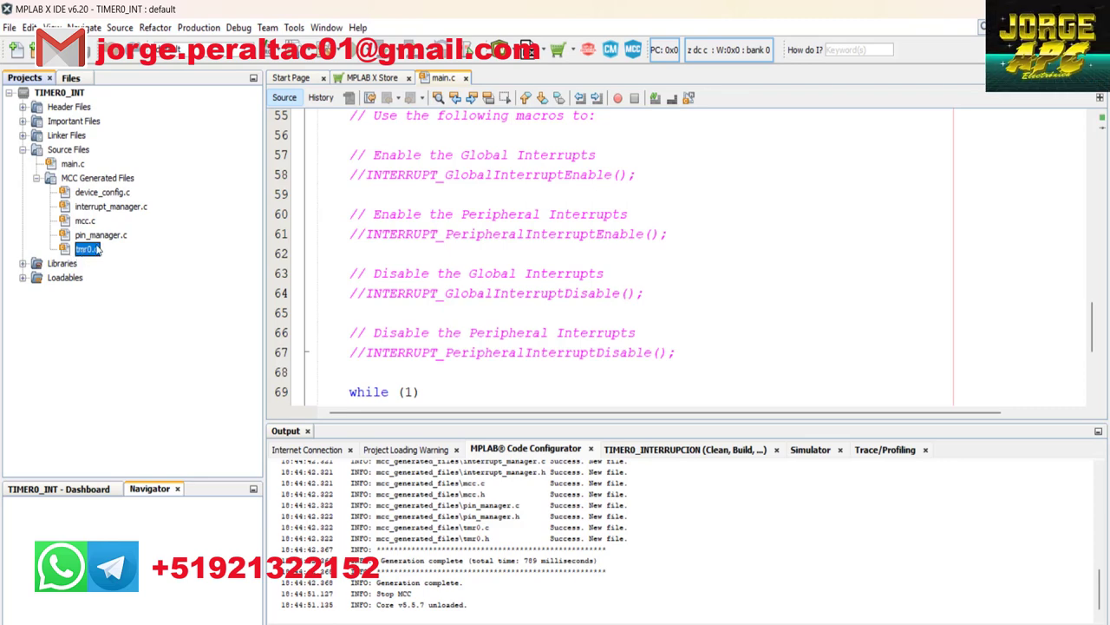
double_click(111, 208)
scroll(460, 243, "down", 6)
scroll(461, 242, "down", 11)
scroll(452, 241, "up", 1)
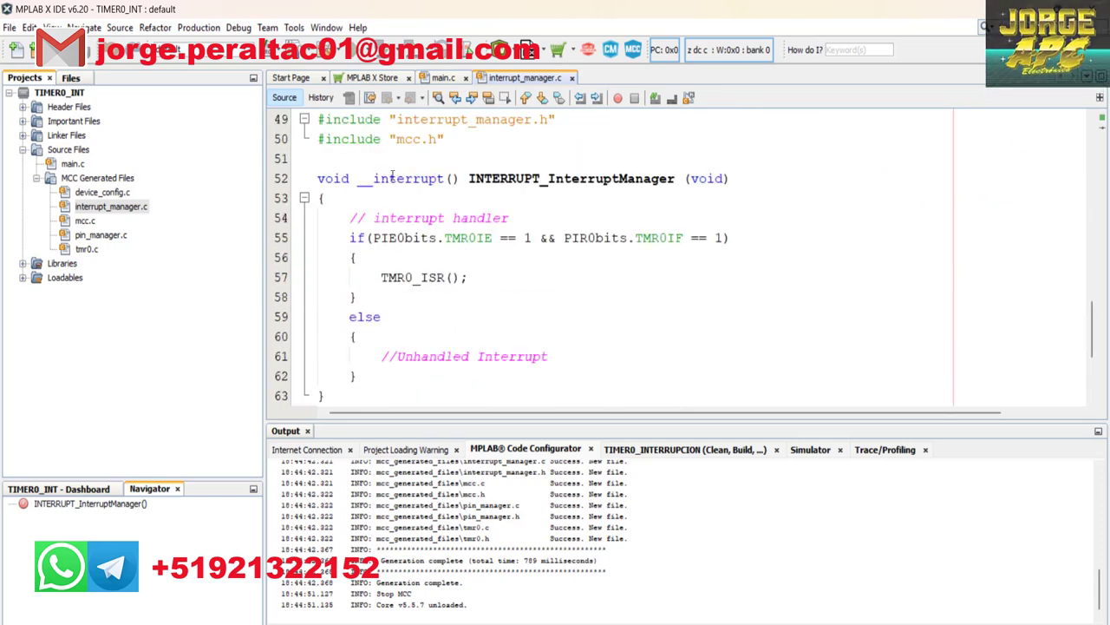